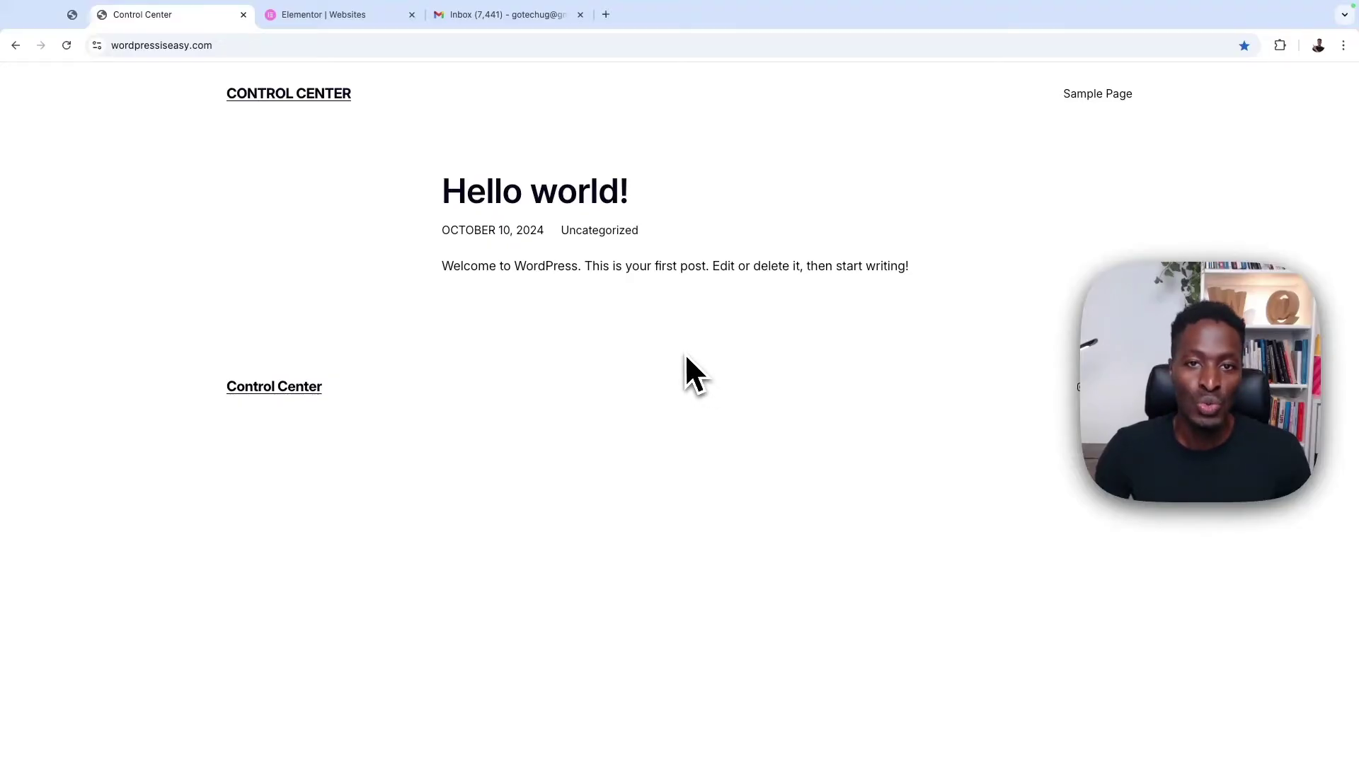
Log in to the WordPress admin at /wp-admin using the saved autofill login.
left_click(233, 45)
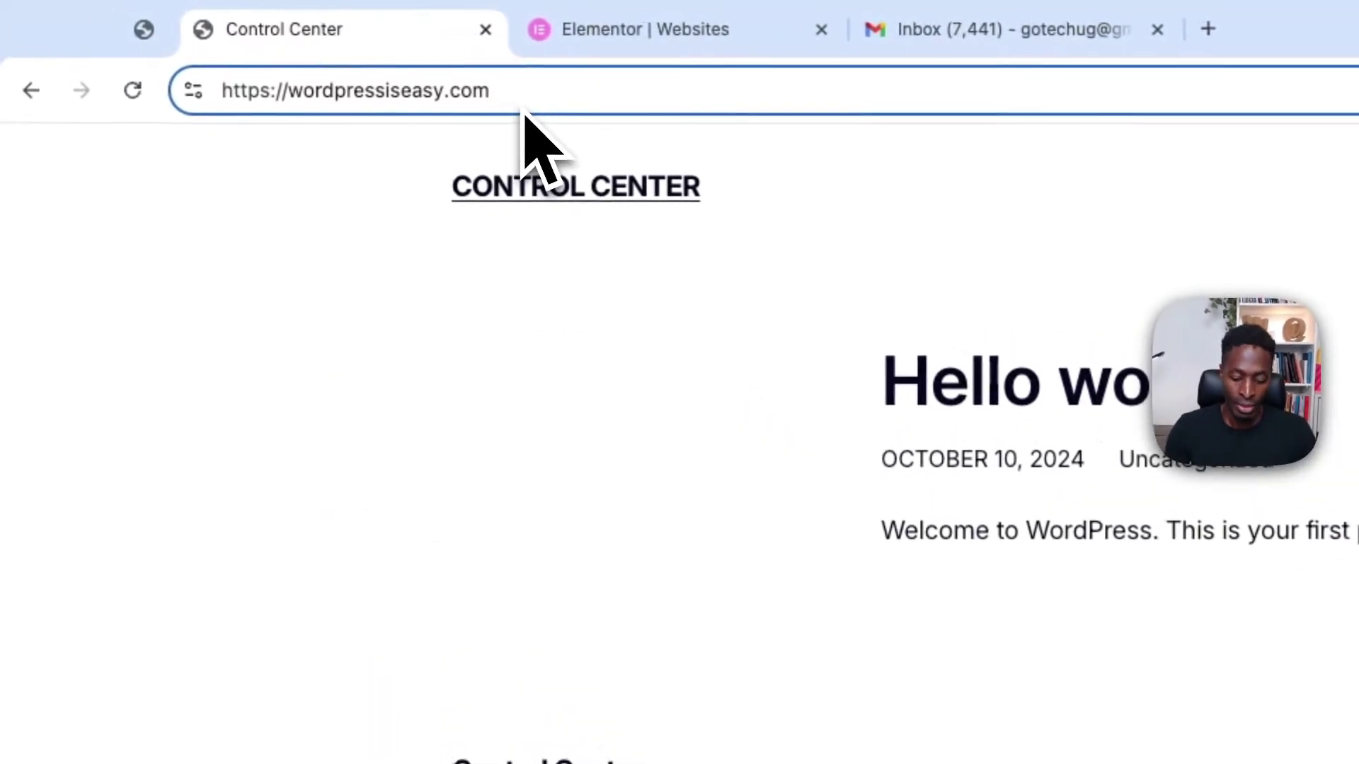
type("/w")
key("Return")
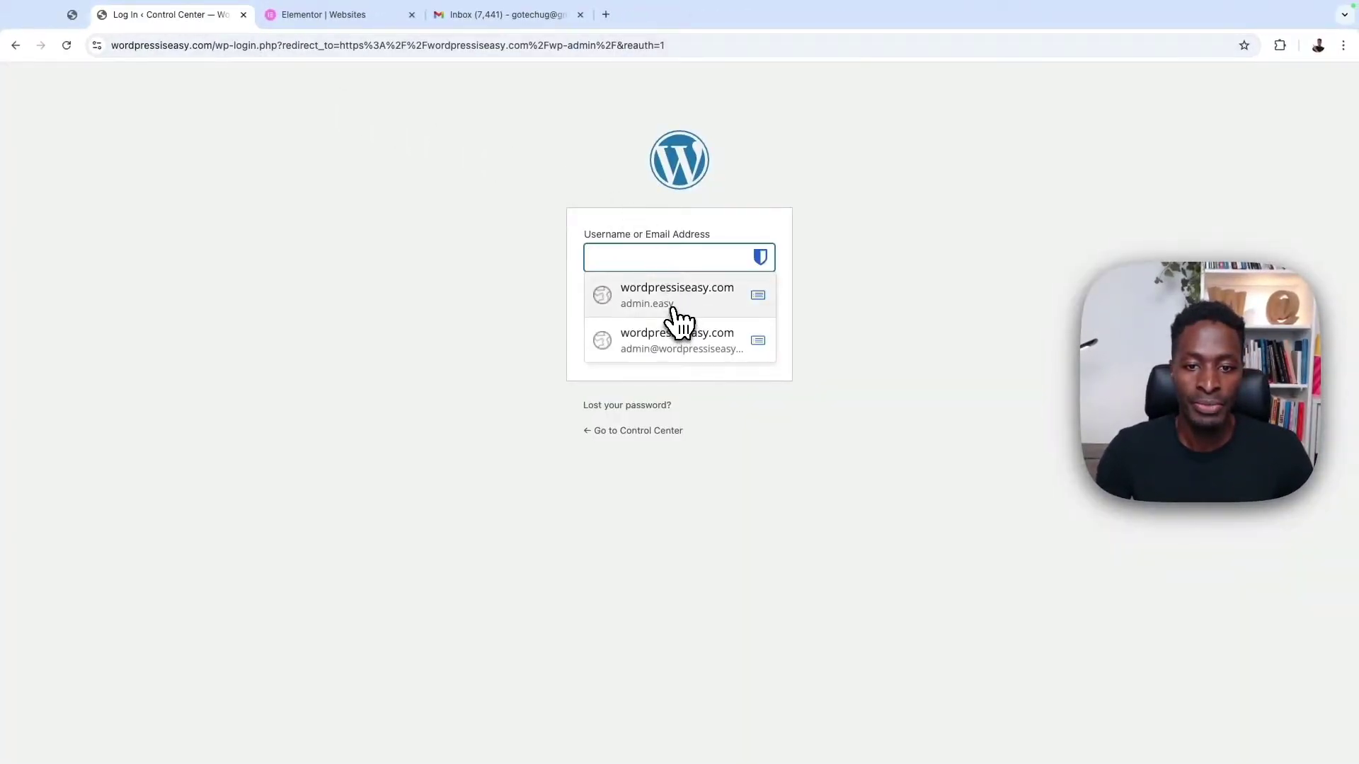
left_click(671, 301)
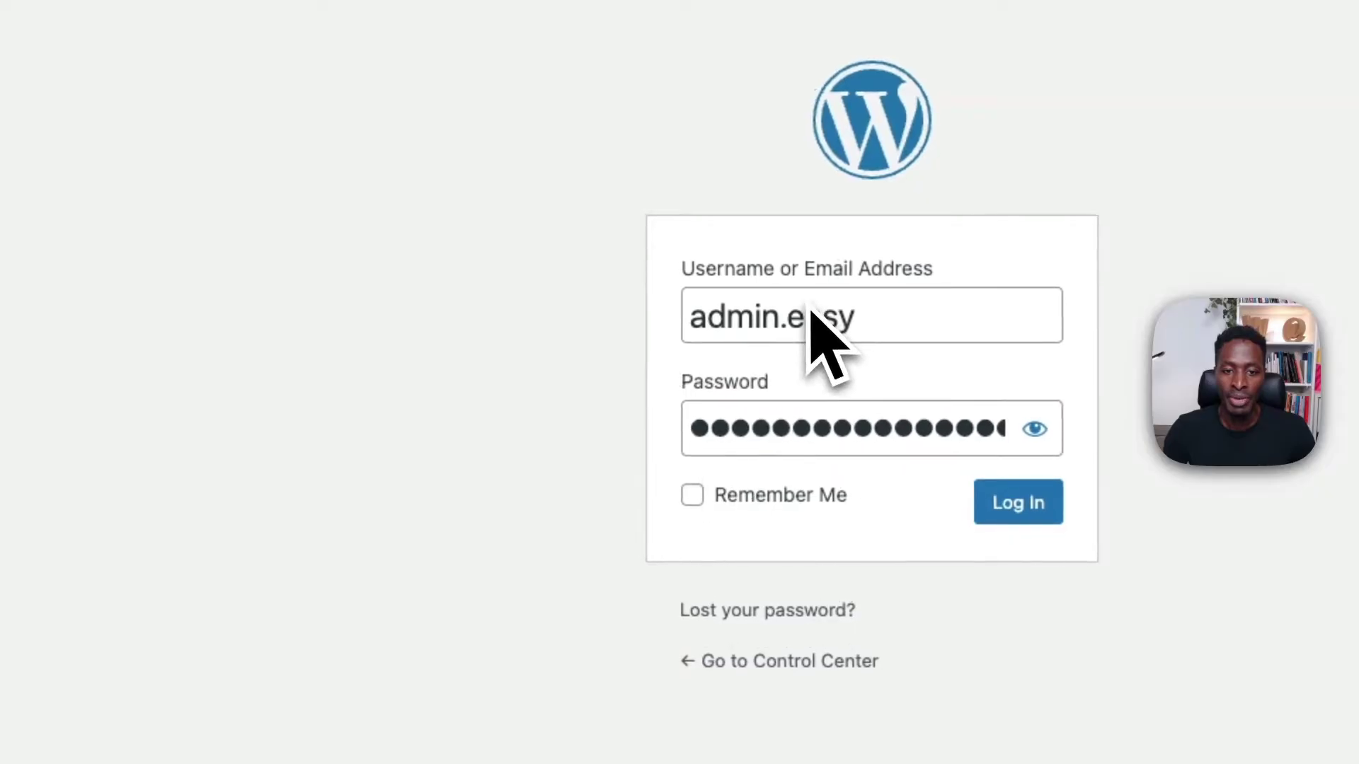
left_click(1016, 499)
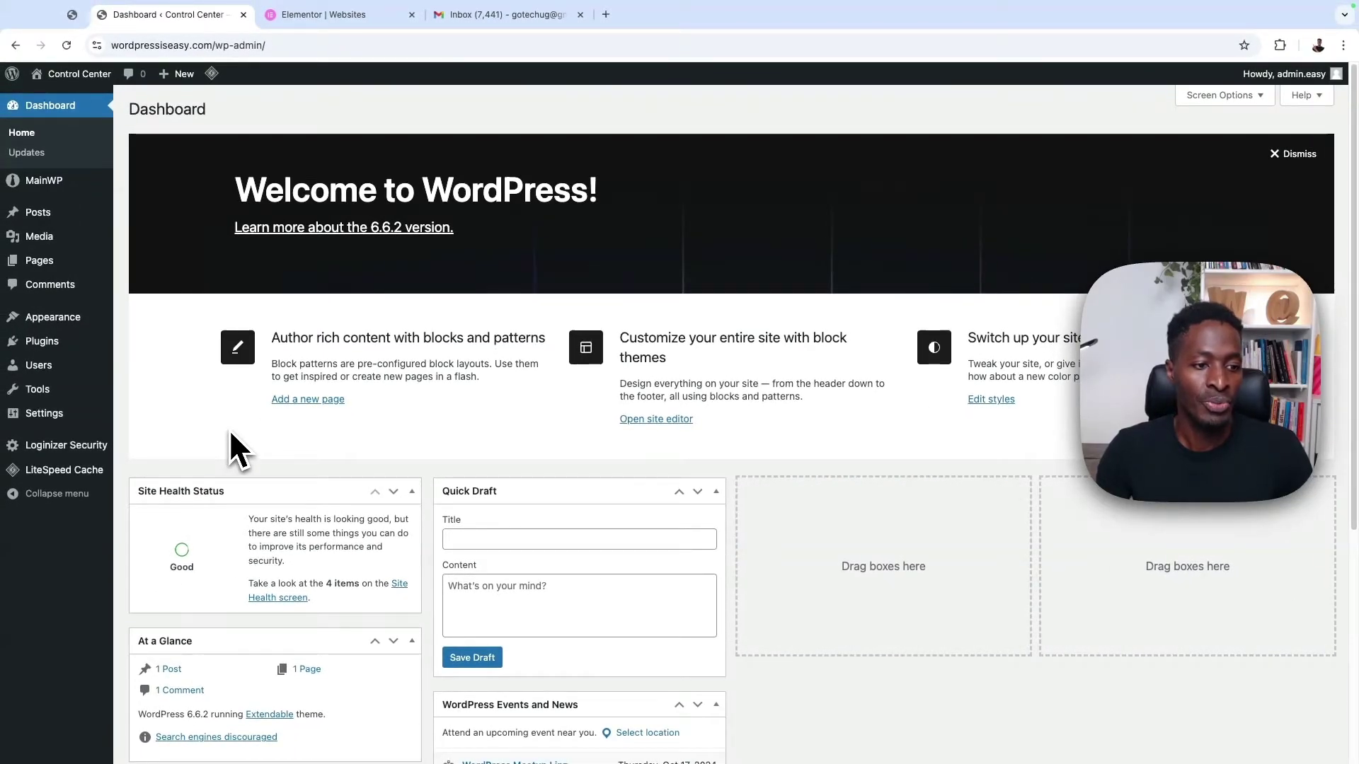
Install and activate the Elementor Website Builder plugin, version 3.24.6, from Add New Plugin.
mouse_move(59, 340)
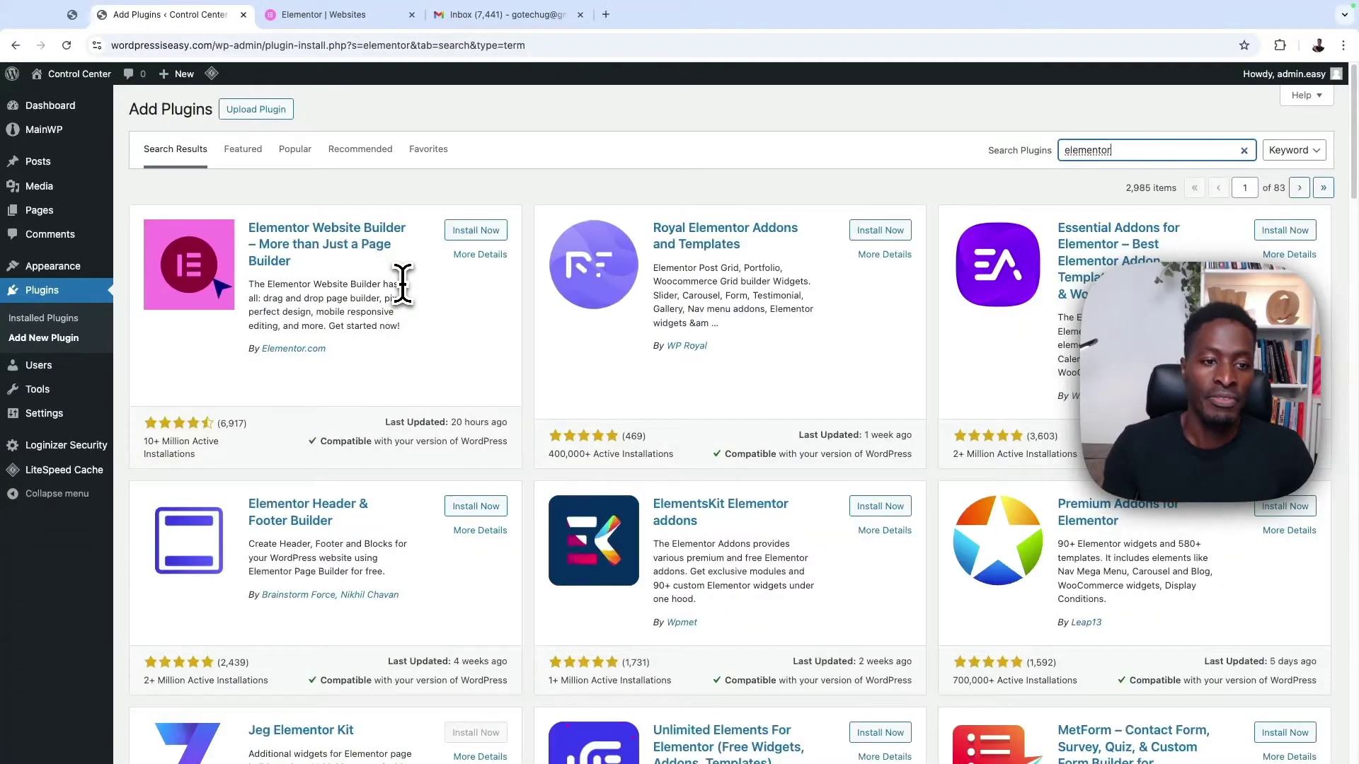
left_click(476, 230)
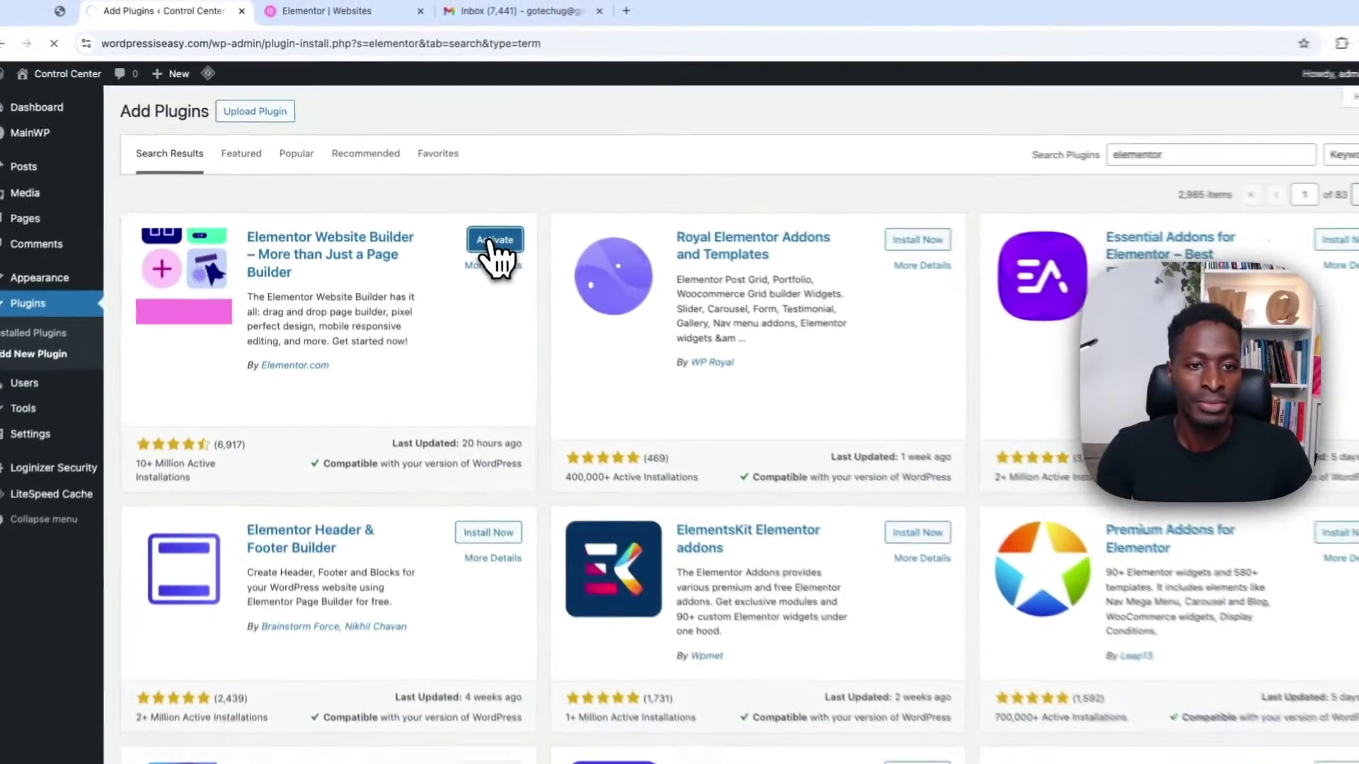
left_click(683, 388)
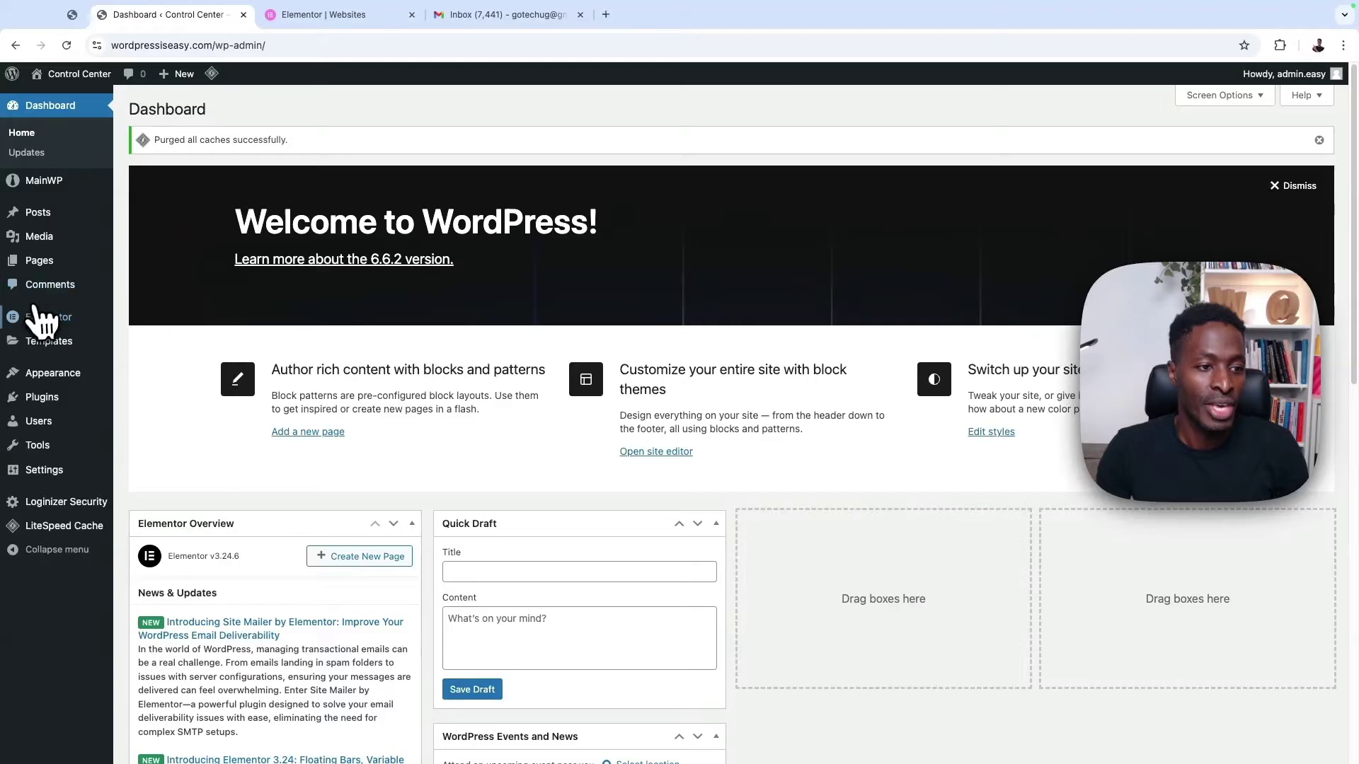
Leave the Elementor onboarding and bring up the Elementor sidebar menu with its Upgrade entry.
mouse_move(38, 320)
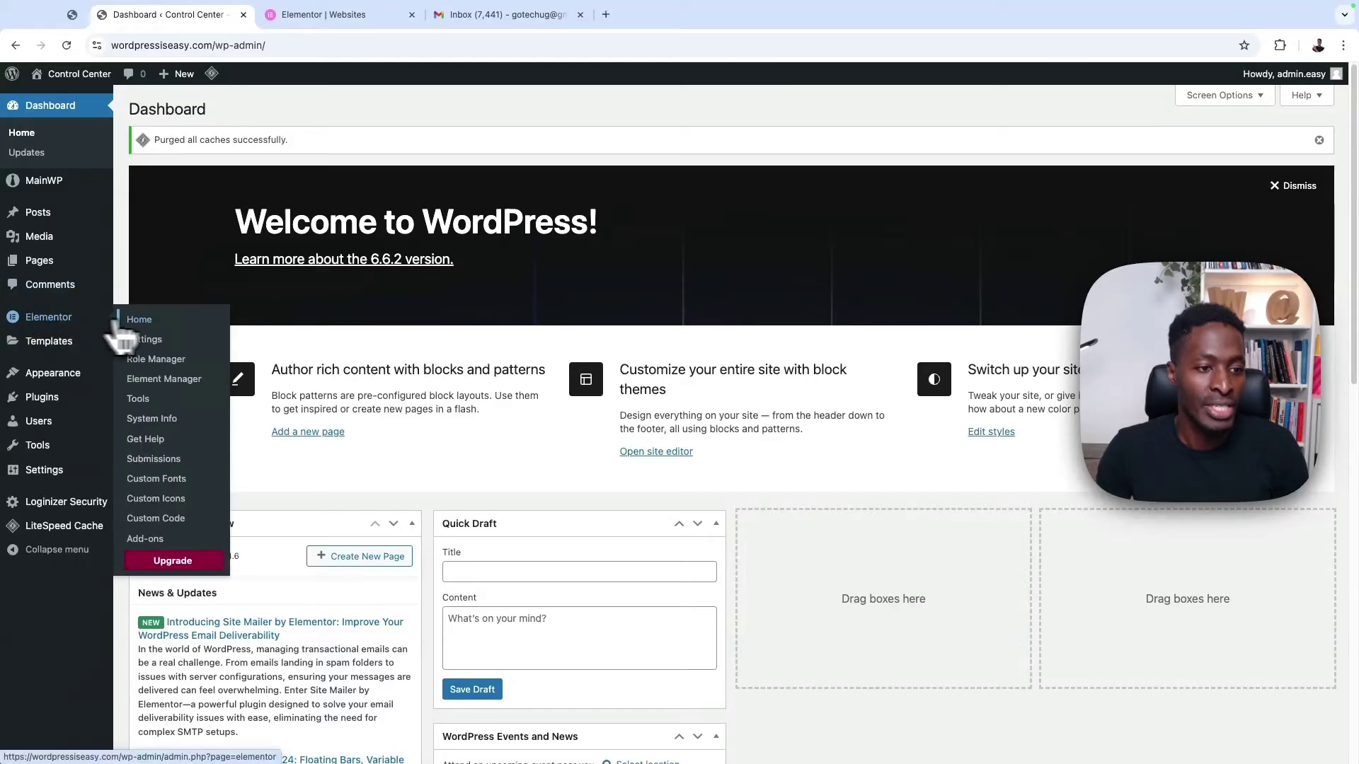
Review the Elementor Pro plans: Essential €4.92, Advanced €8.25, Expert €16.58, Agency €33.25 monthly.
left_click(170, 562)
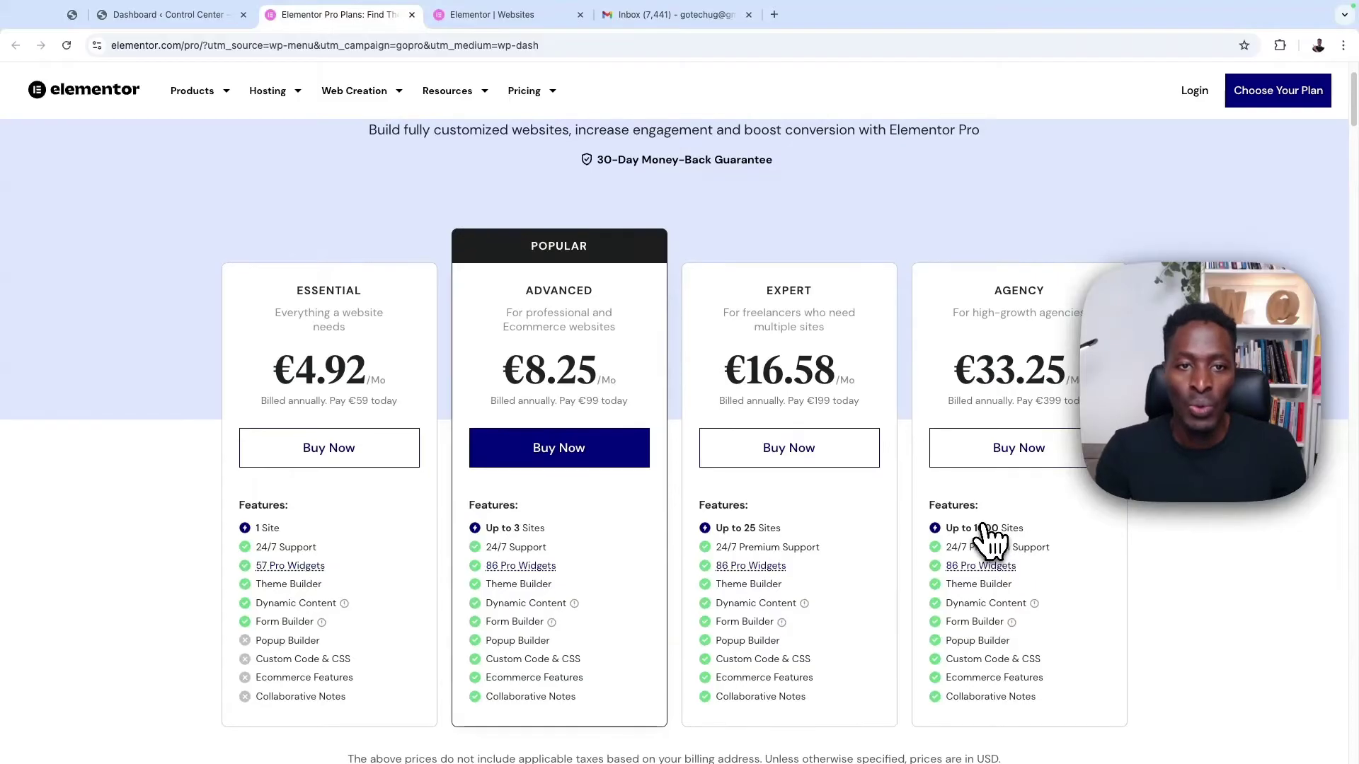
scroll(977, 540, "up", 2)
scroll(446, 400, "down", 3)
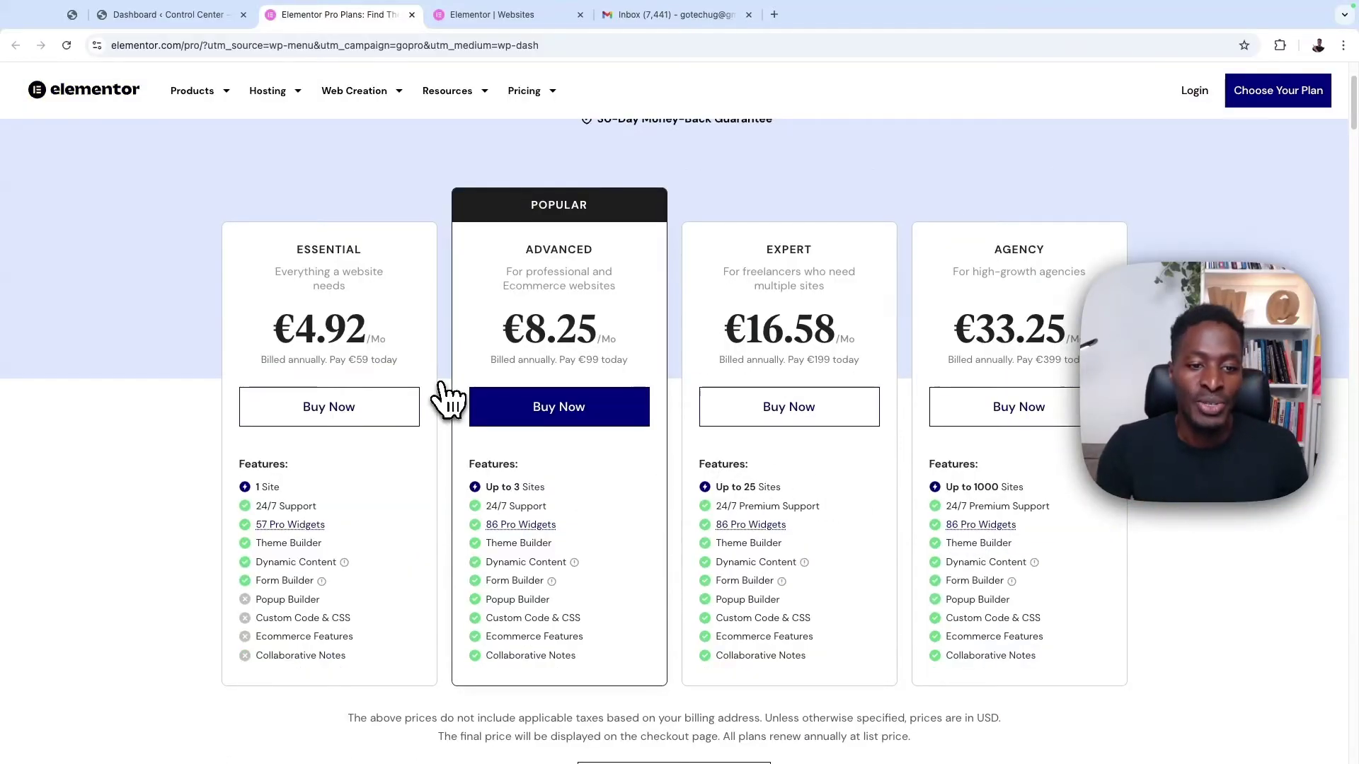
scroll(445, 400, "up", 1)
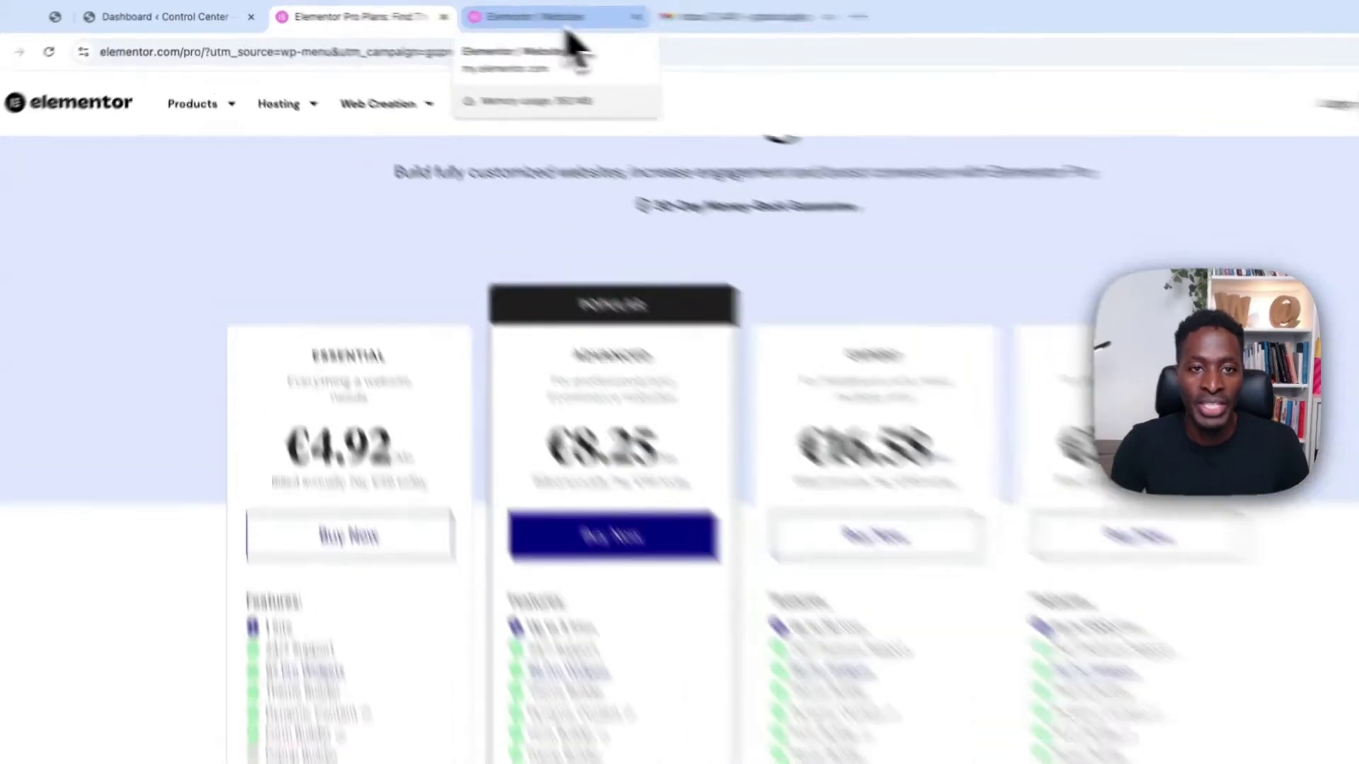
Log in to the My Elementor account from the Elementor Pro pricing page.
left_click(519, 22)
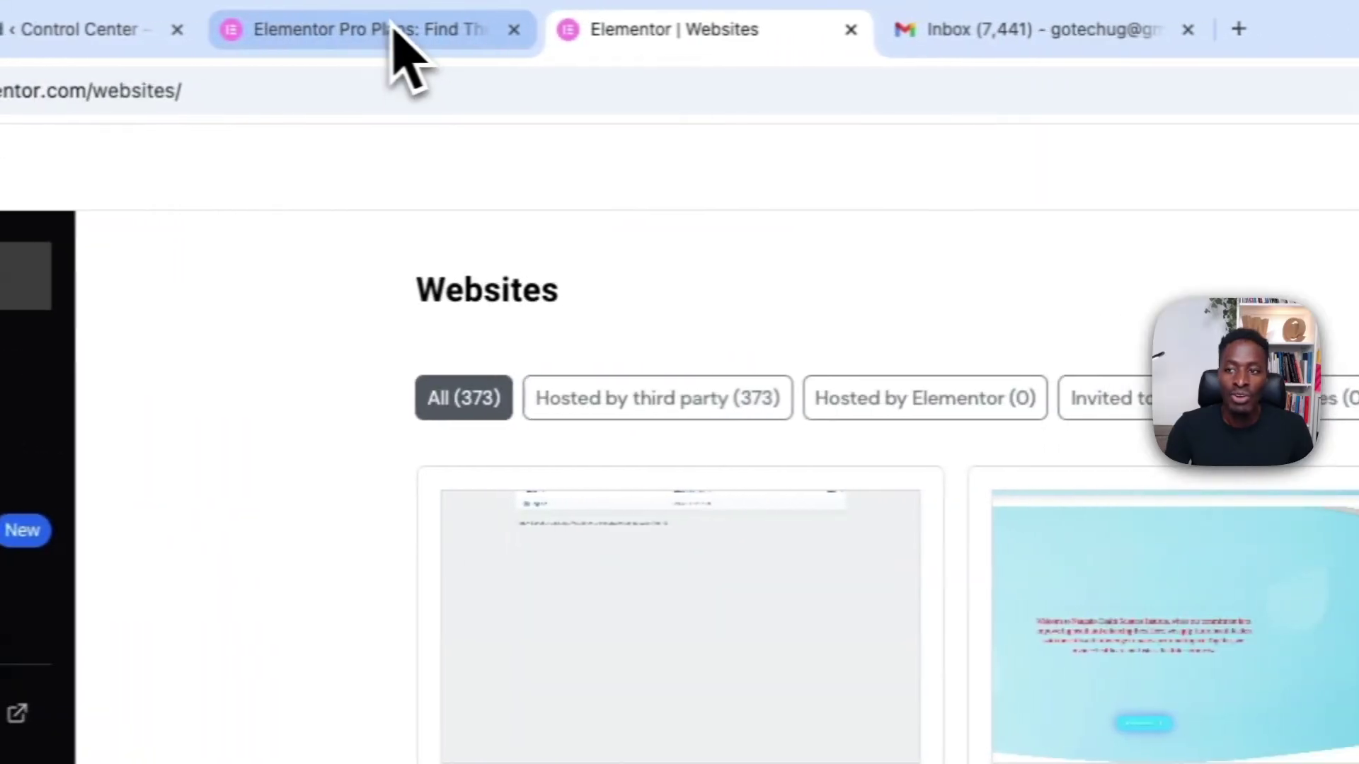
left_click(496, 29)
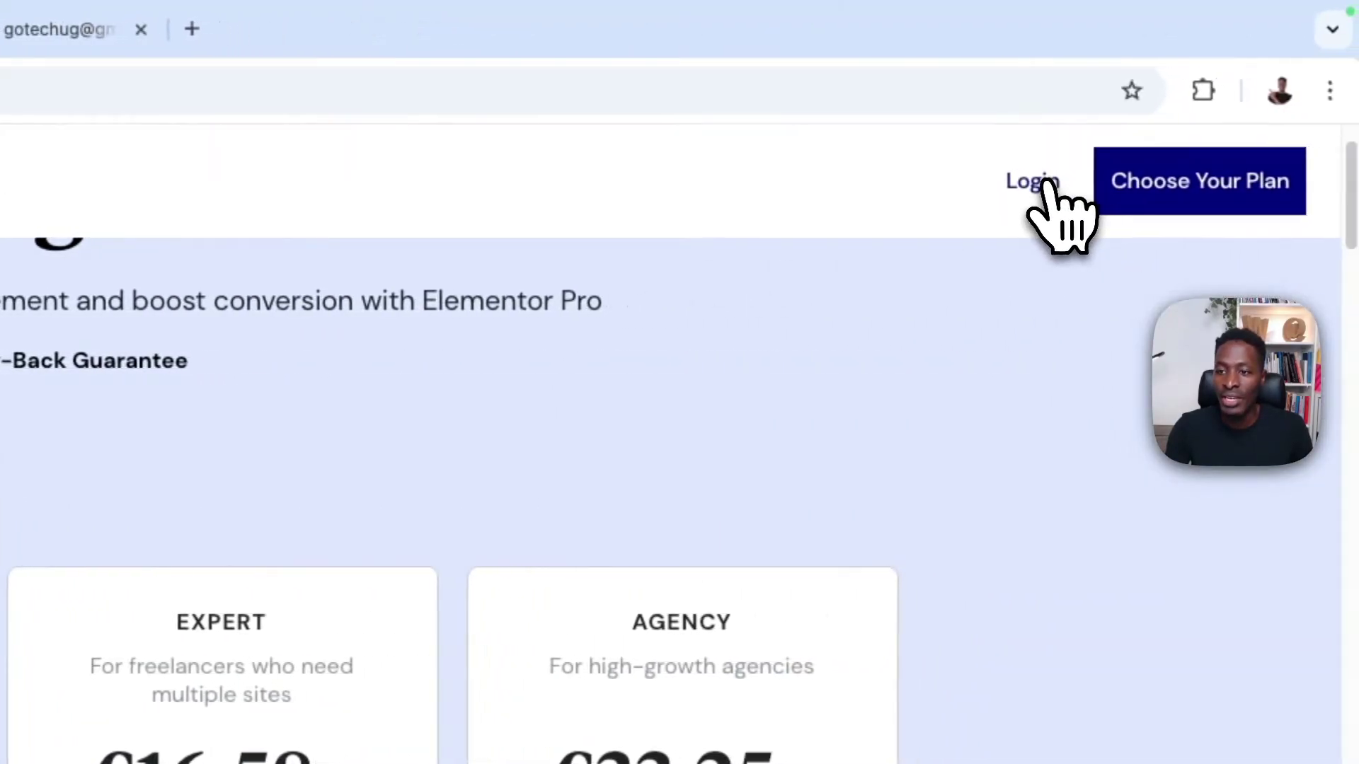
left_click(1041, 182)
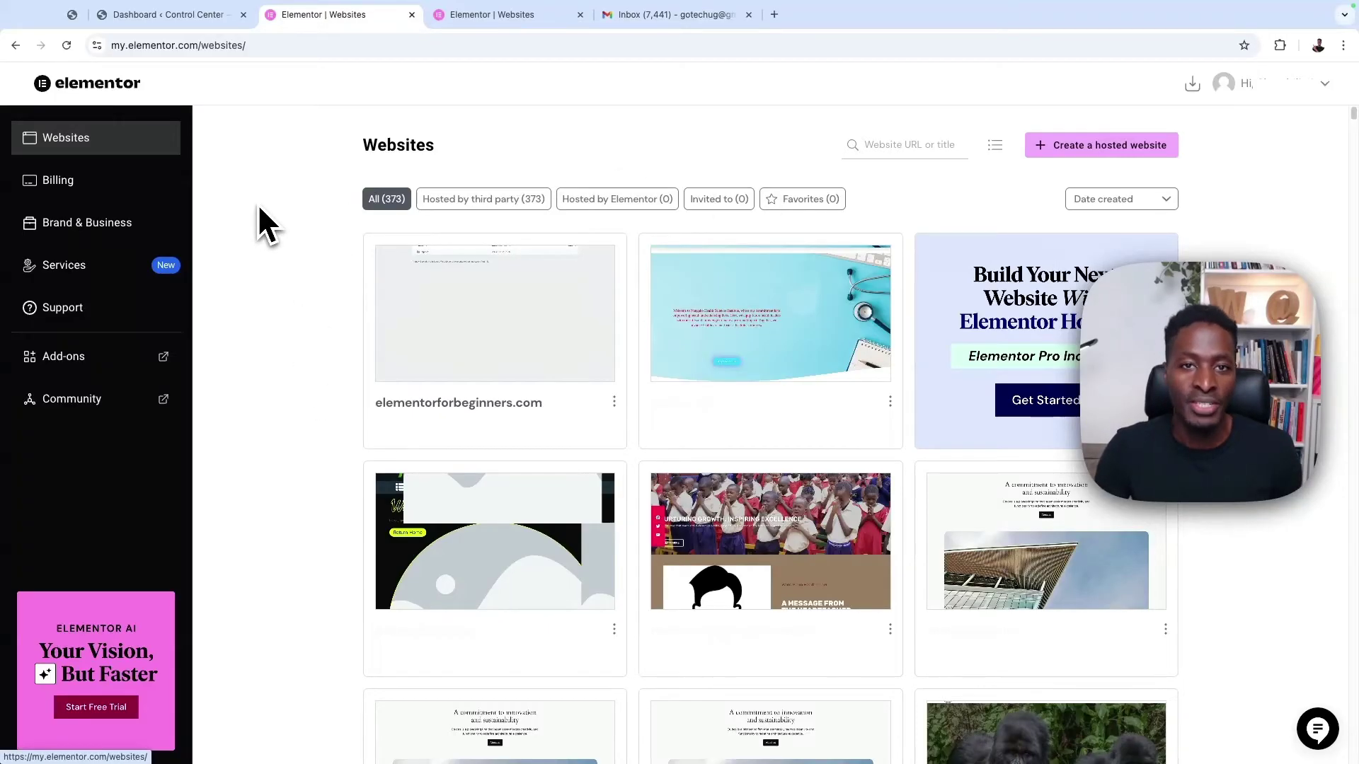
Download the Elementor Pro - Expert plugin as elementor-pro-3.24.4.zip from the Billing page.
left_click(60, 202)
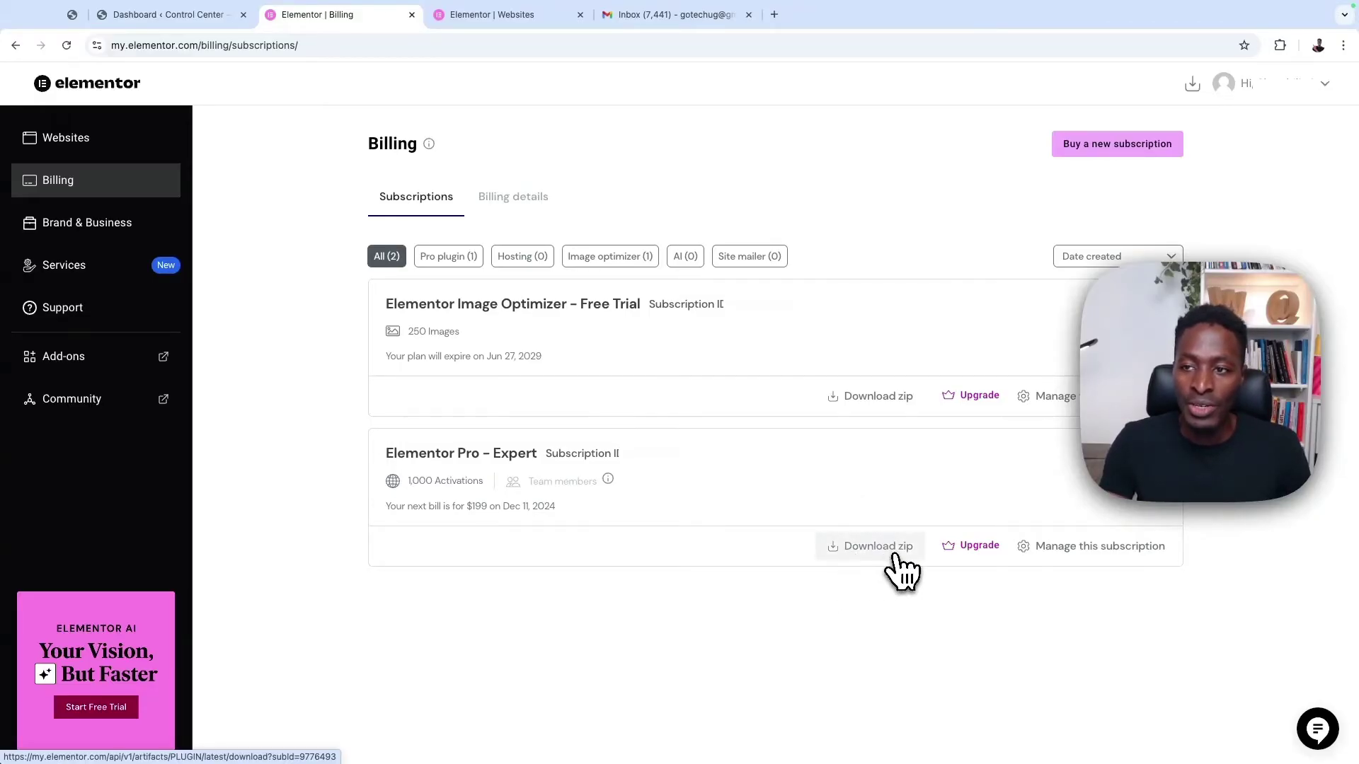
left_click(1194, 85)
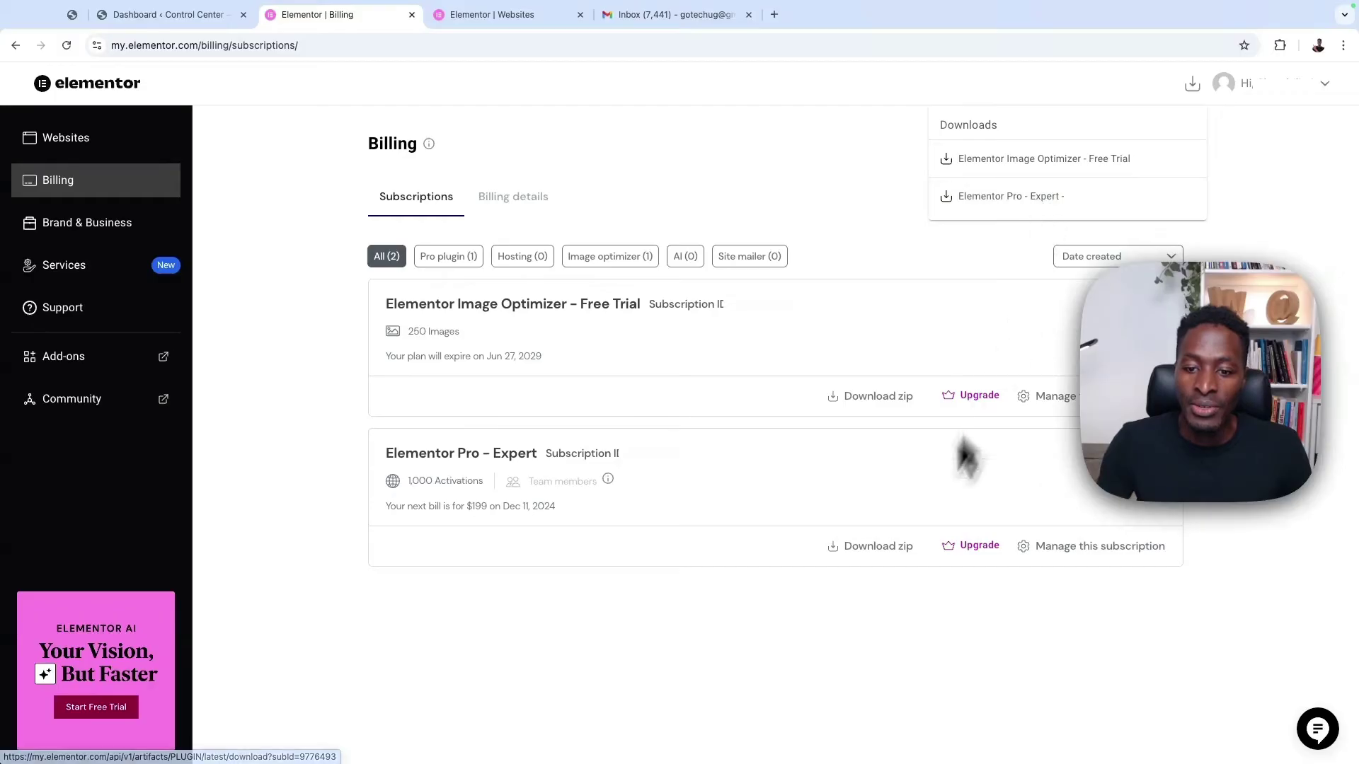
left_click(881, 565)
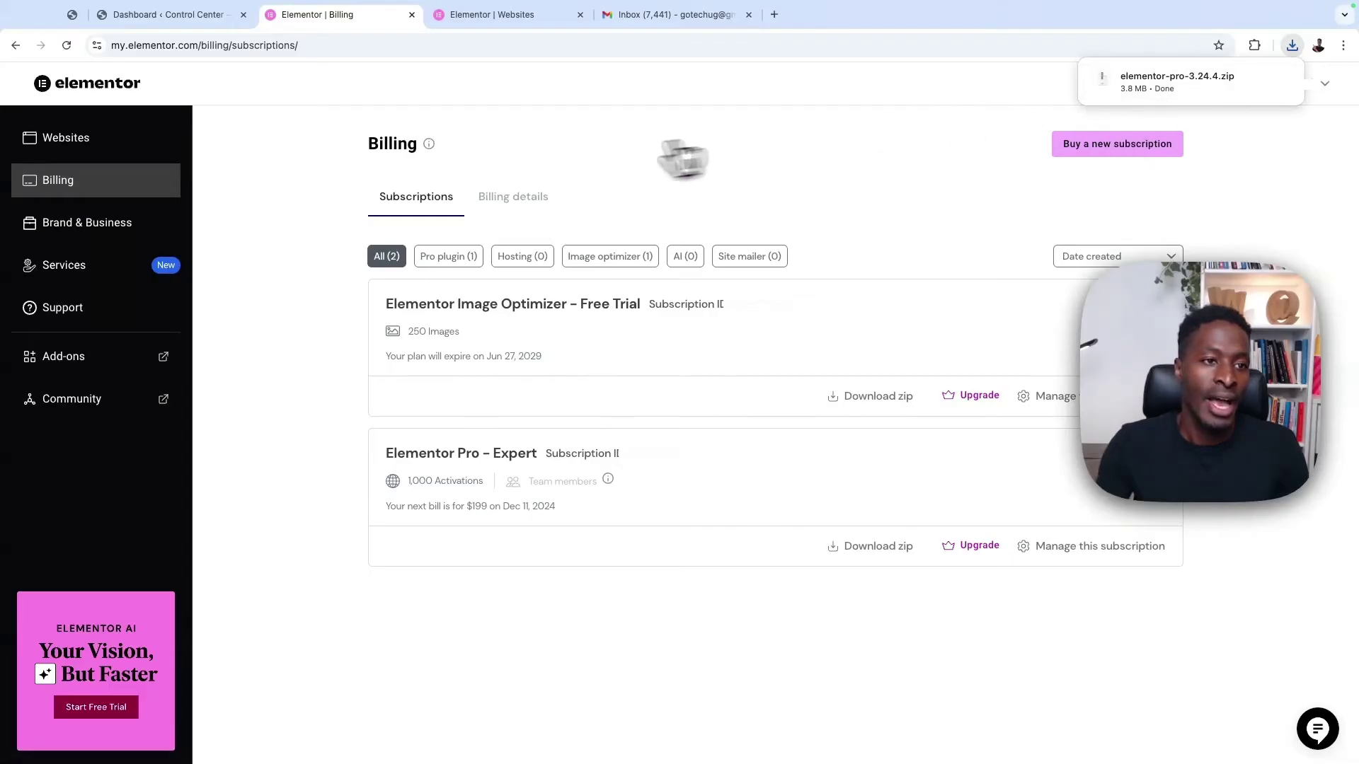
left_click(181, 21)
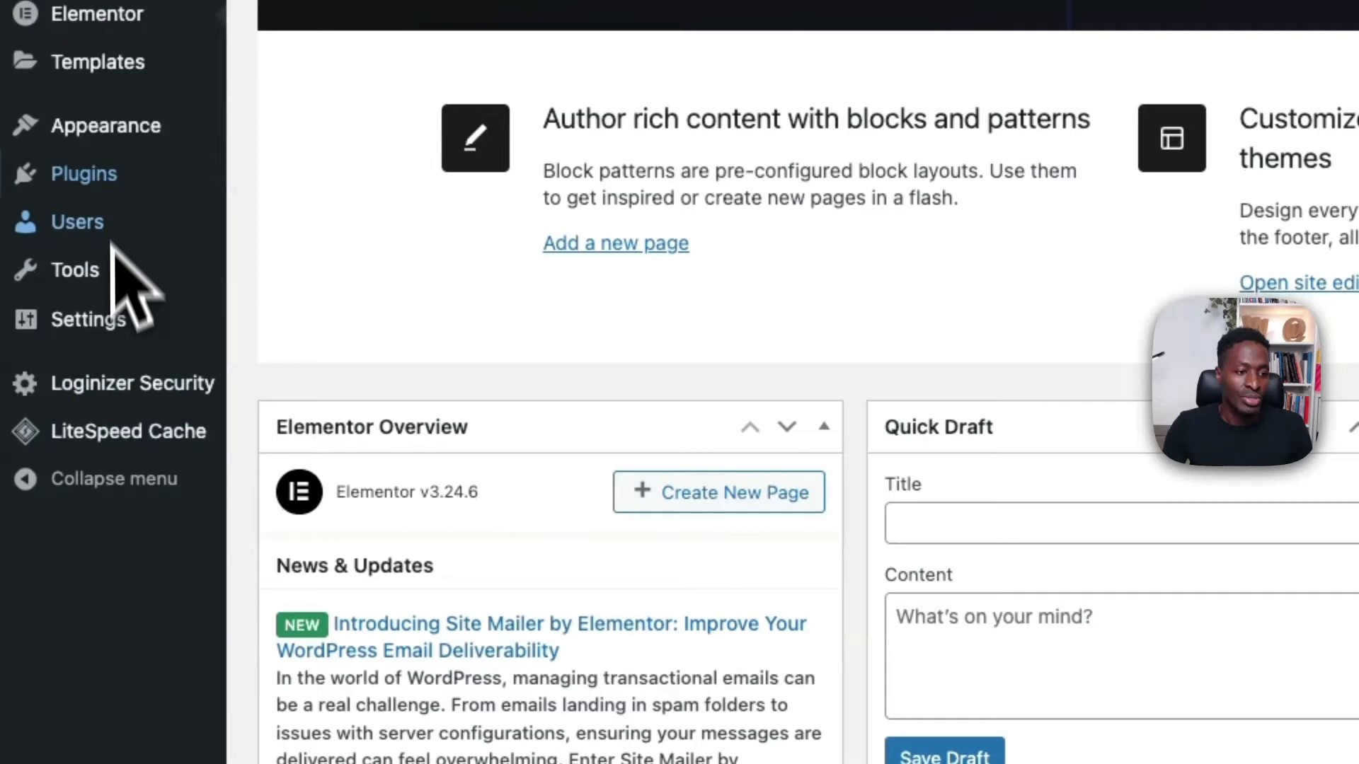
Upload elementor-pro-3.24.4.zip as a new plugin, install it, and activate Elementor Pro 3.24.4.
mouse_move(114, 167)
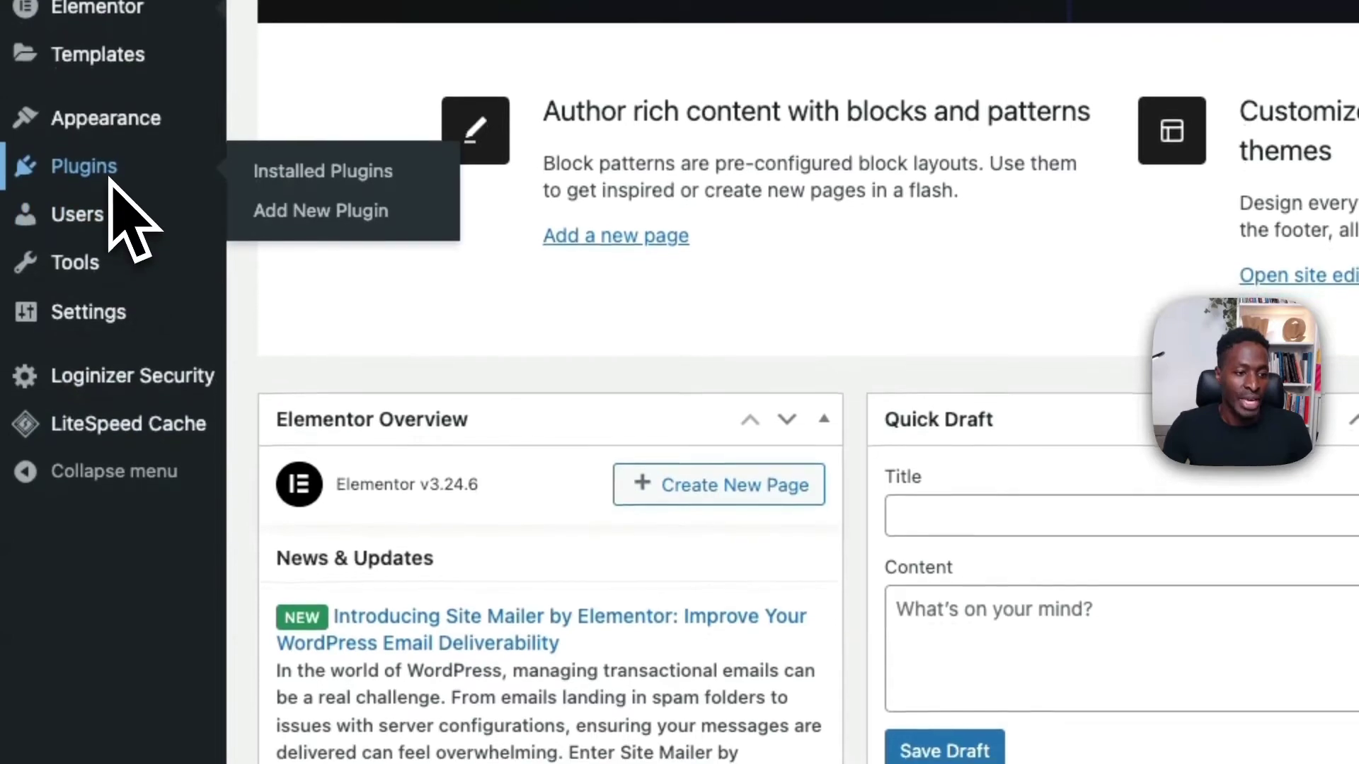
left_click(306, 210)
left_click(375, 142)
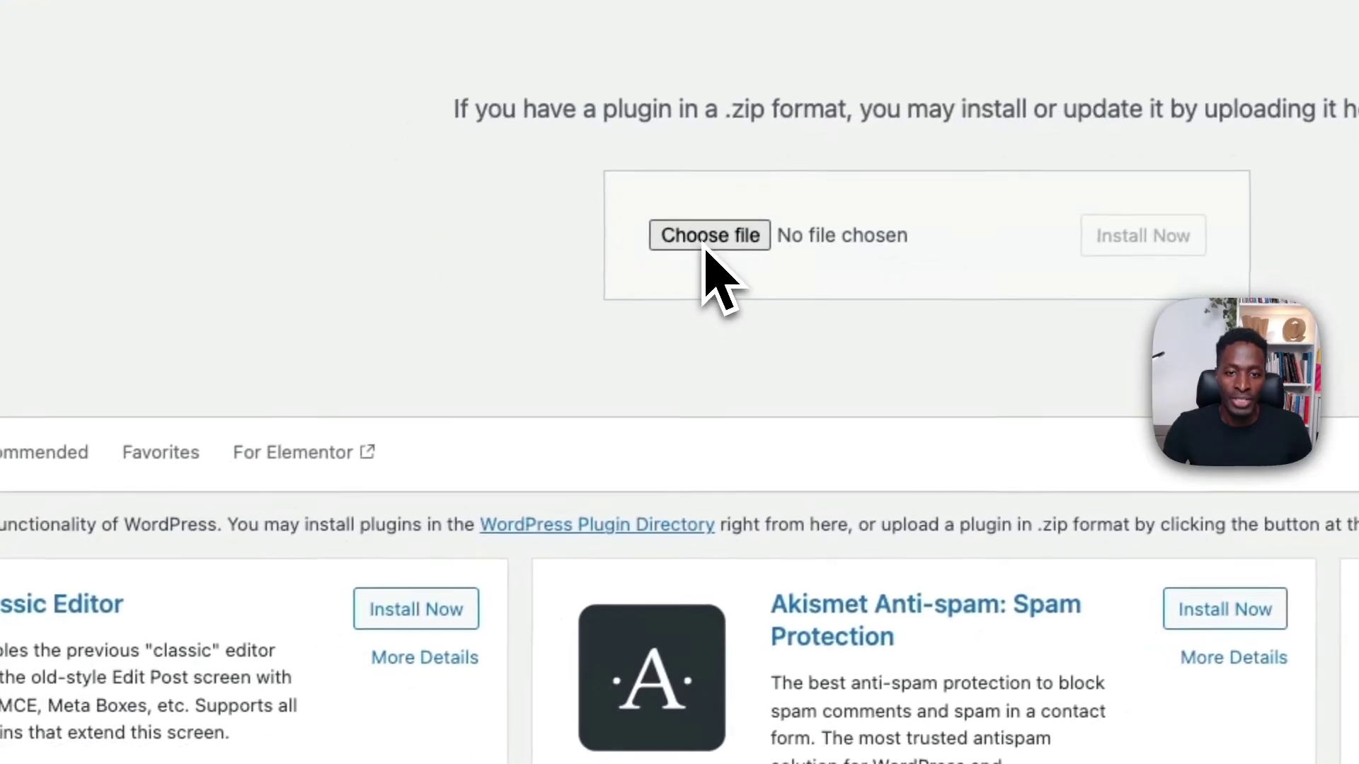
left_click(697, 241)
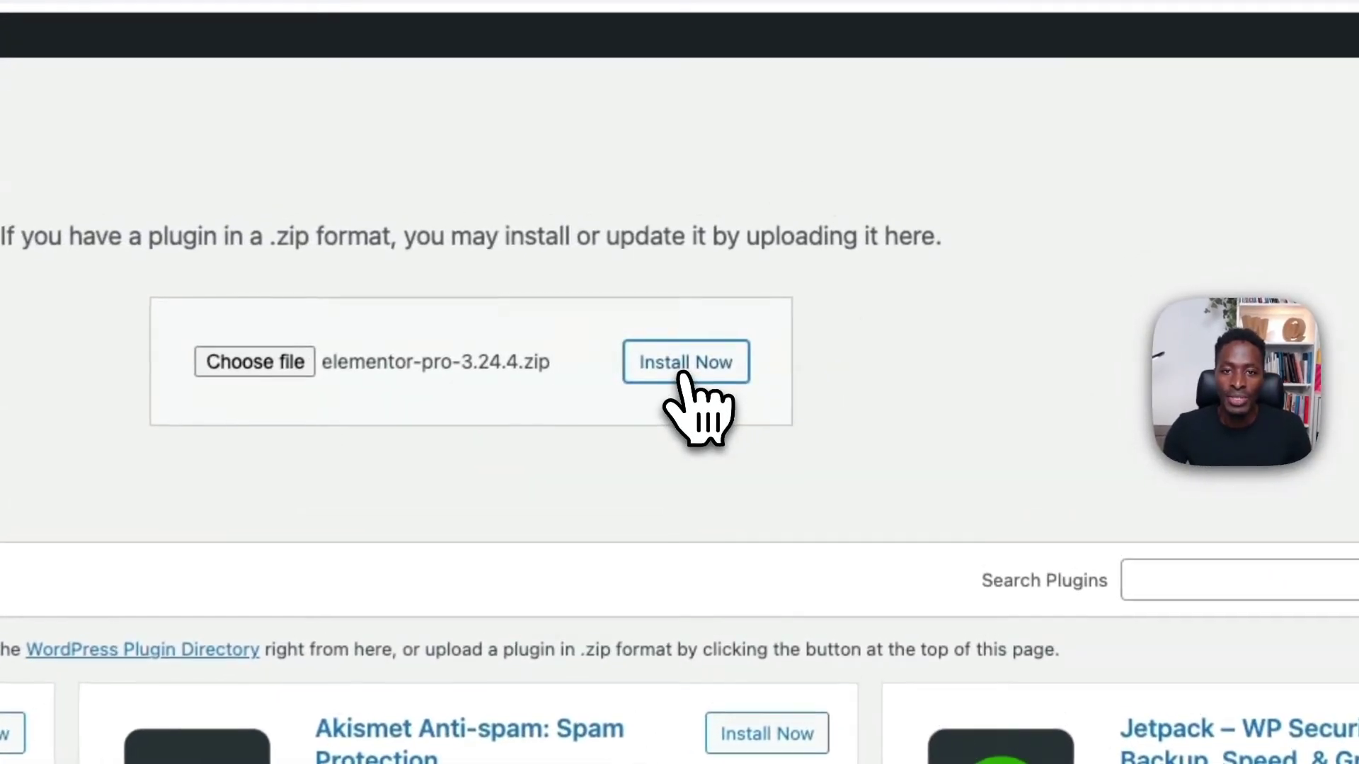
left_click(678, 374)
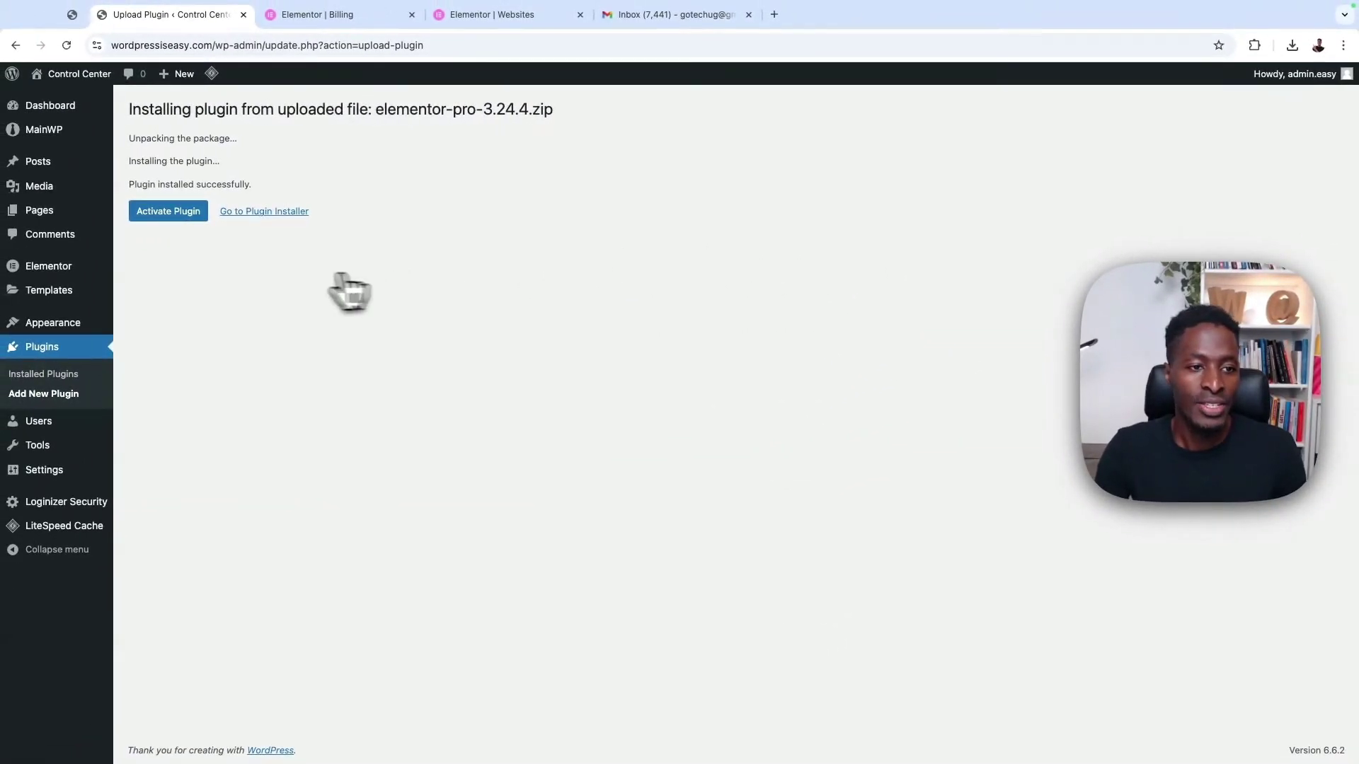
left_click(174, 215)
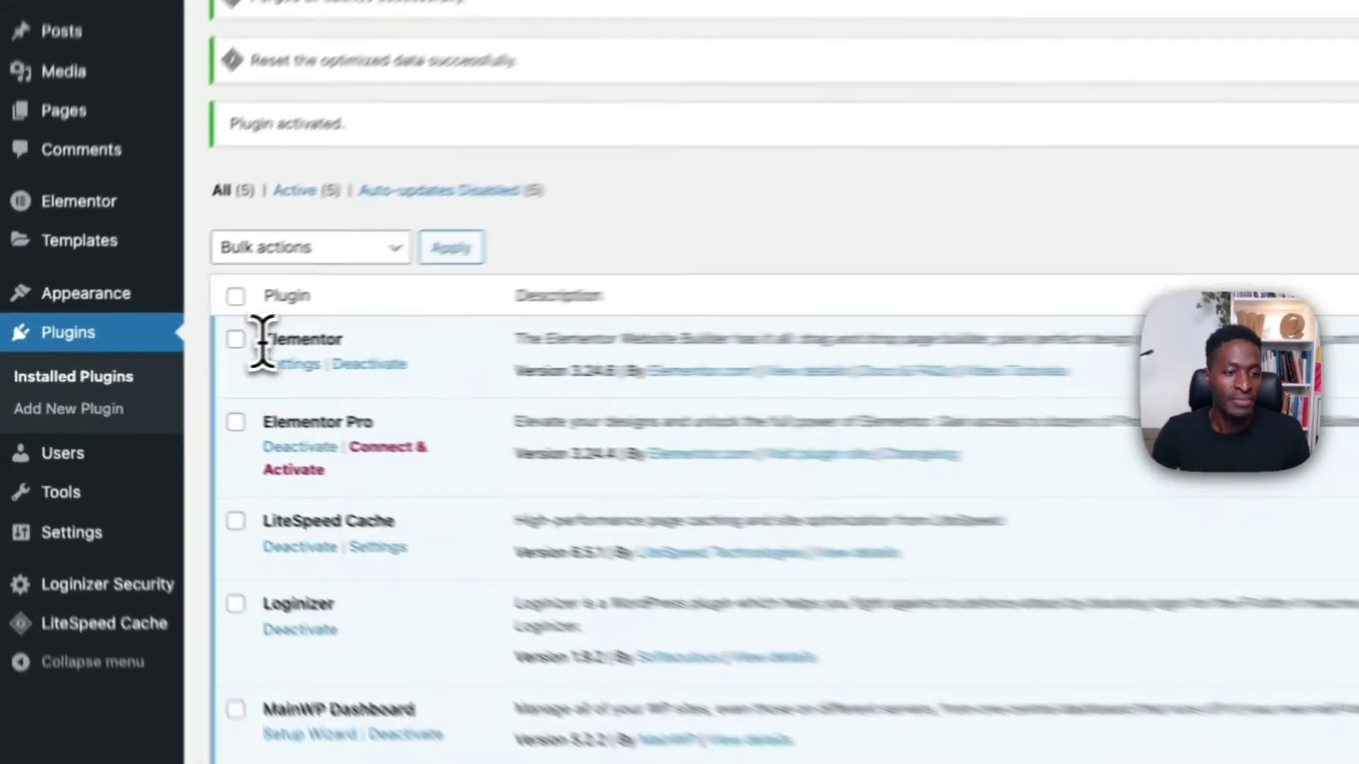
Start Connect & Activate for Elementor Pro in the Plugins list, reaching the Expert license offer.
left_click_drag(166, 352, 212, 352)
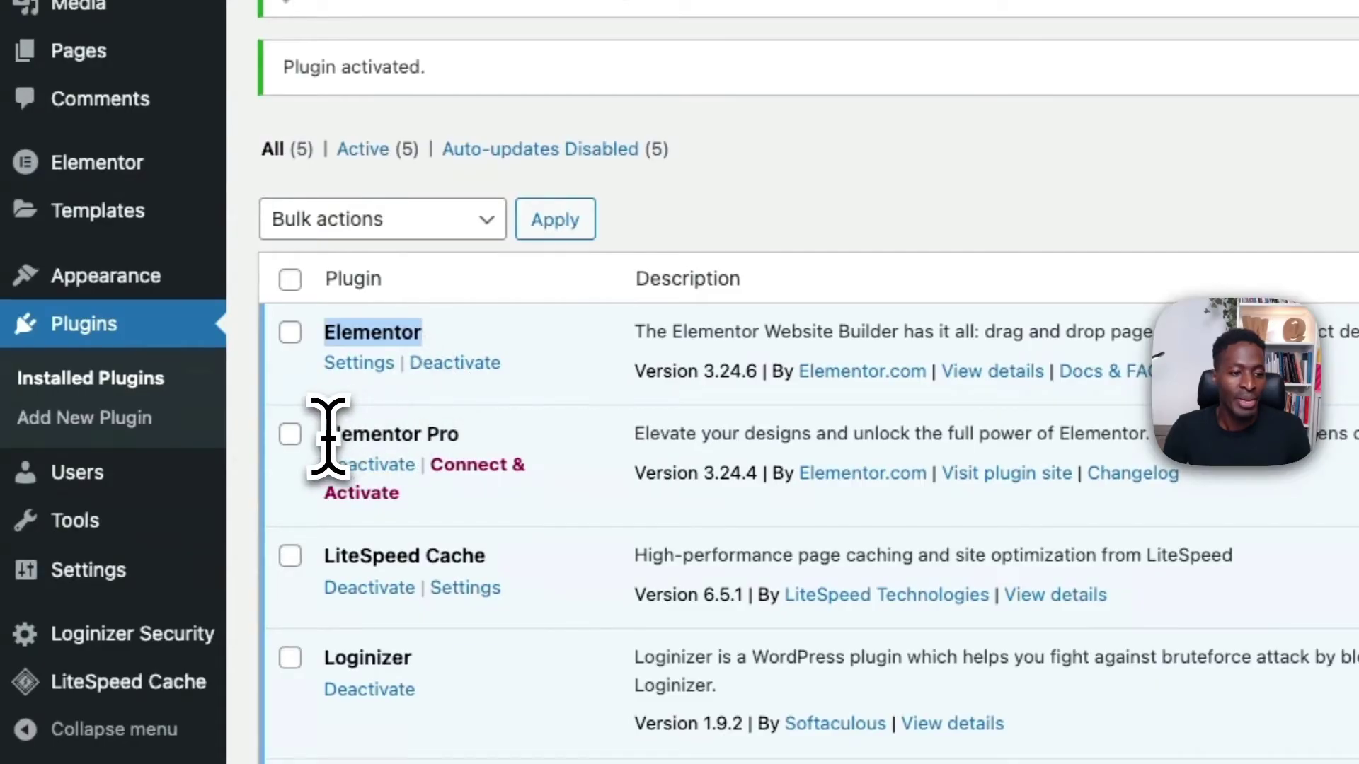
left_click_drag(325, 436, 470, 438)
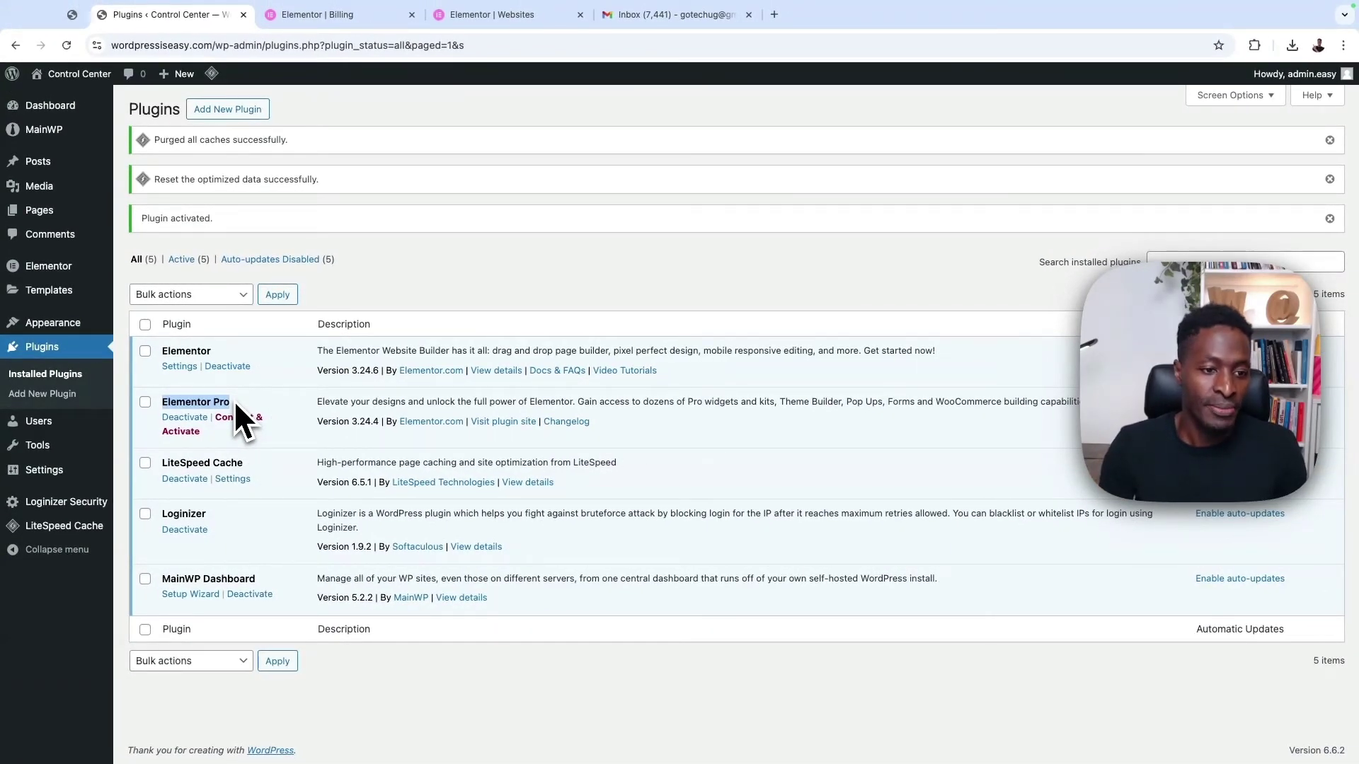
left_click(177, 431)
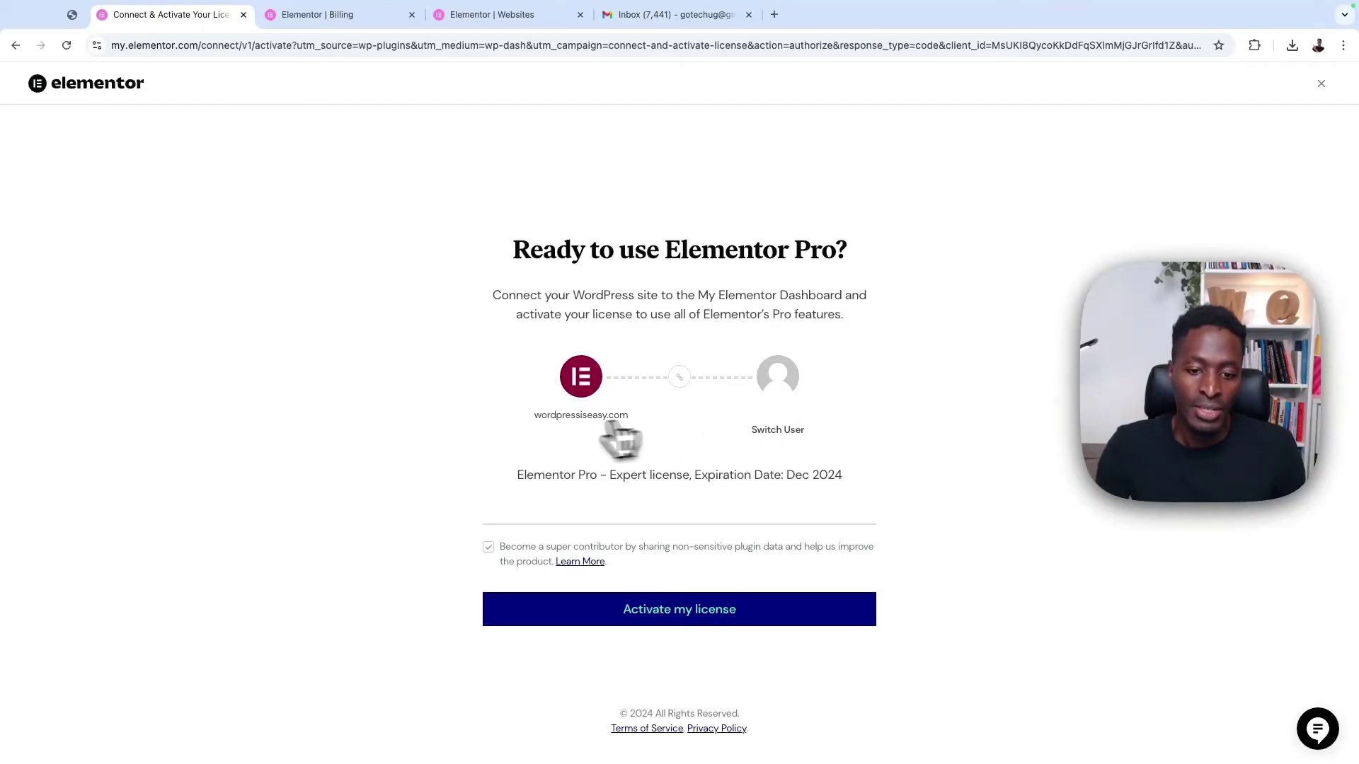
Activate the Expert license for wordpressiseasy.com so License Settings reads Status: Active.
left_click(664, 610)
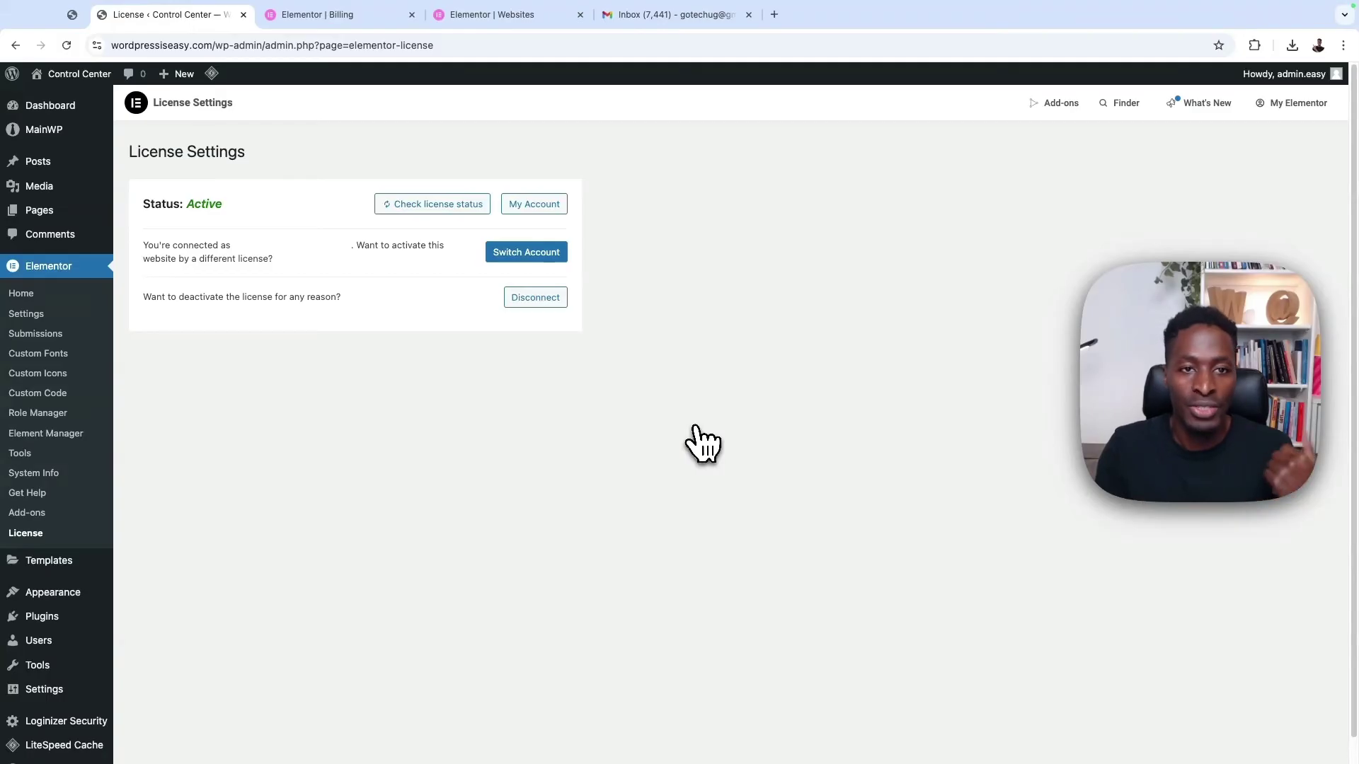
Check wordpressiseasy.com in the My Elementor Websites list, then return to License Settings.
left_click(313, 15)
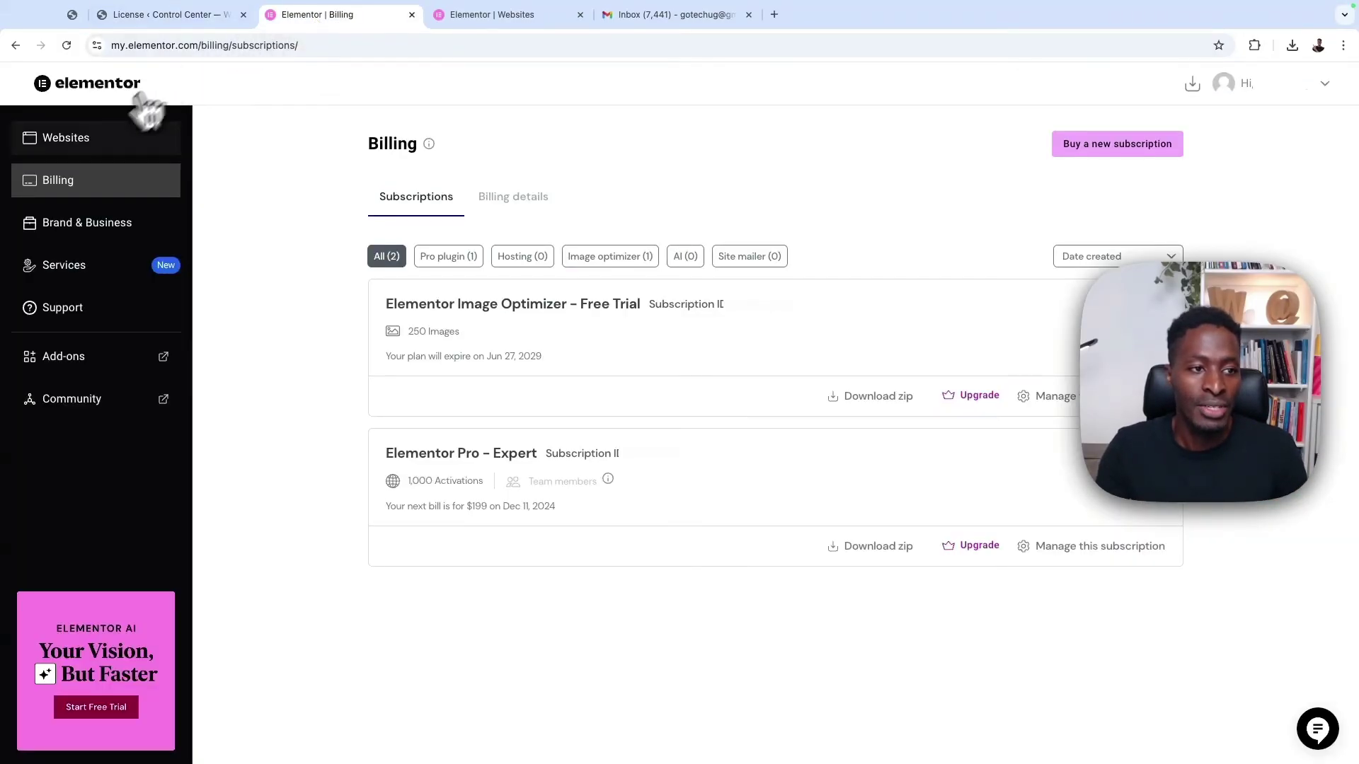
left_click(64, 137)
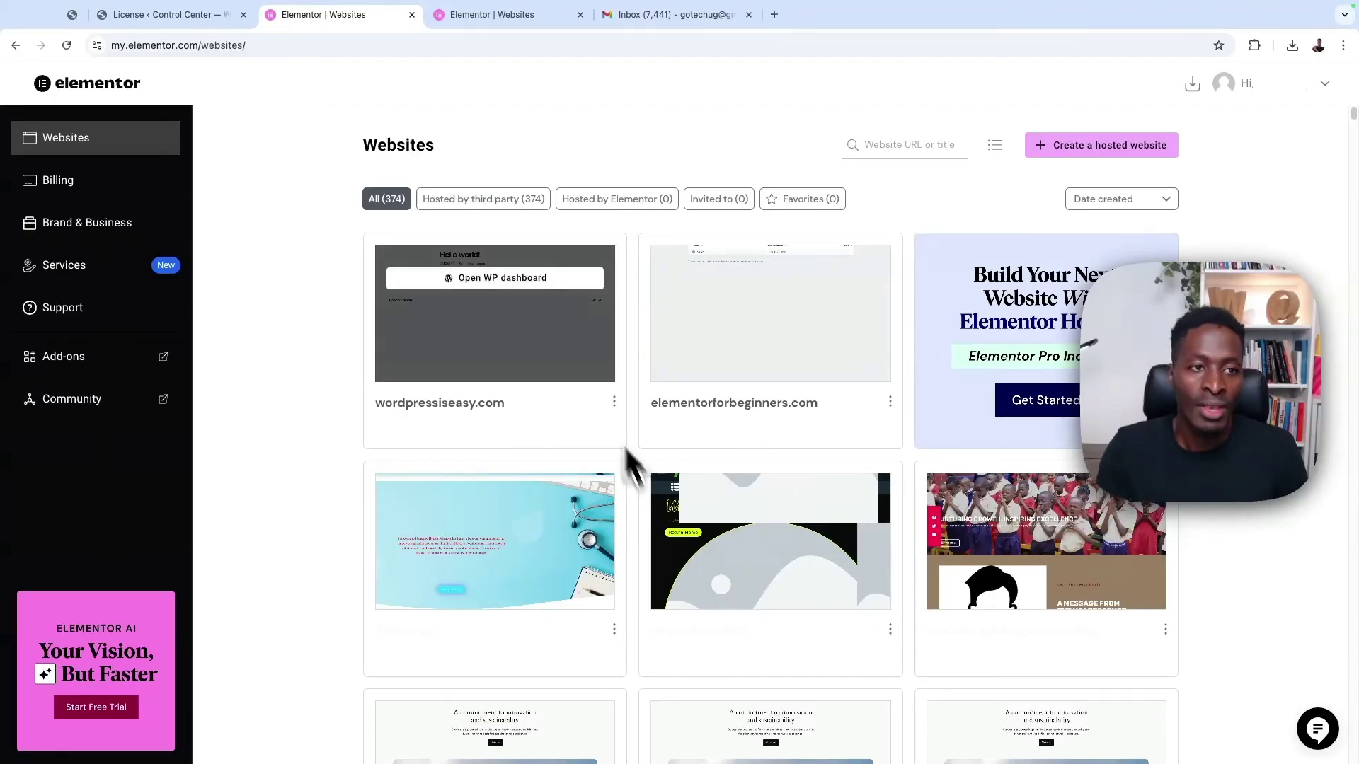
left_click(183, 17)
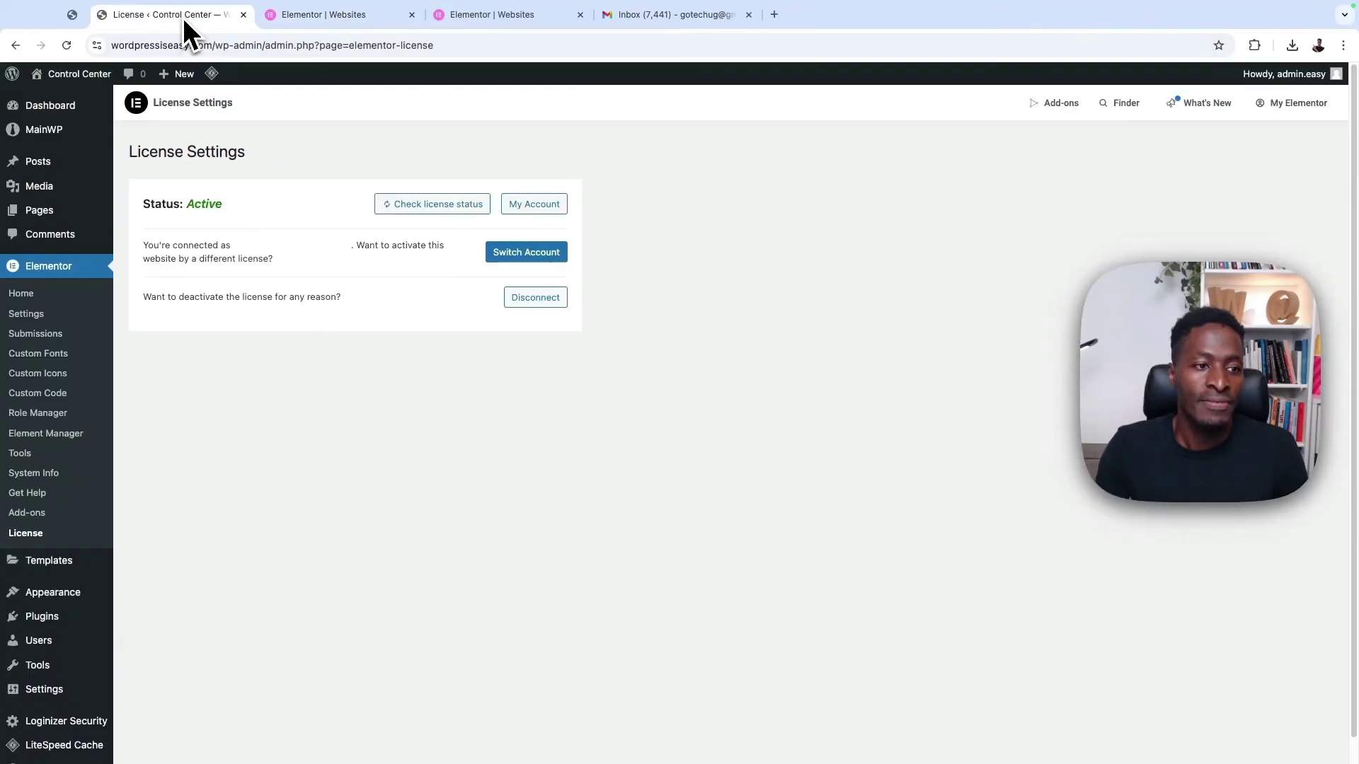
Confirm Elementor > License shows the license active, then go to Pages > All Pages.
left_click(48, 108)
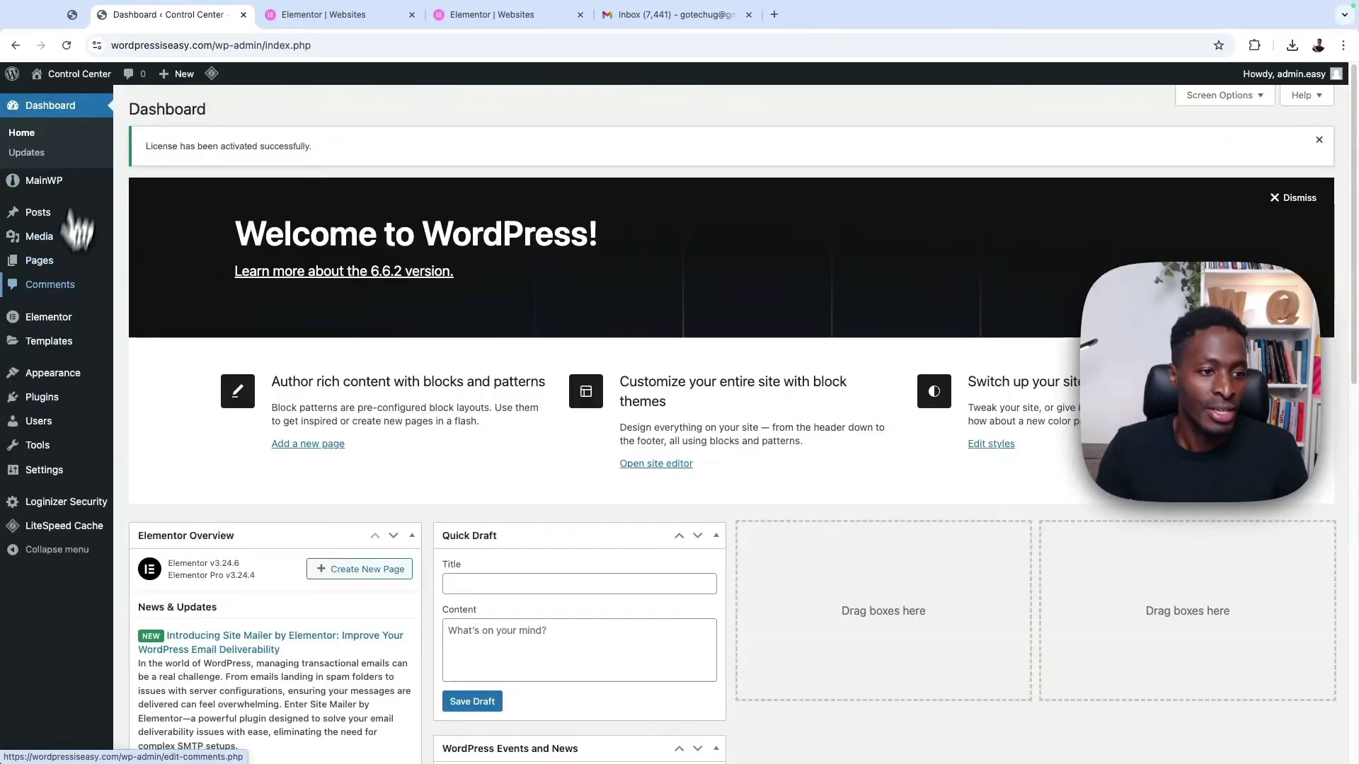
mouse_move(42, 315)
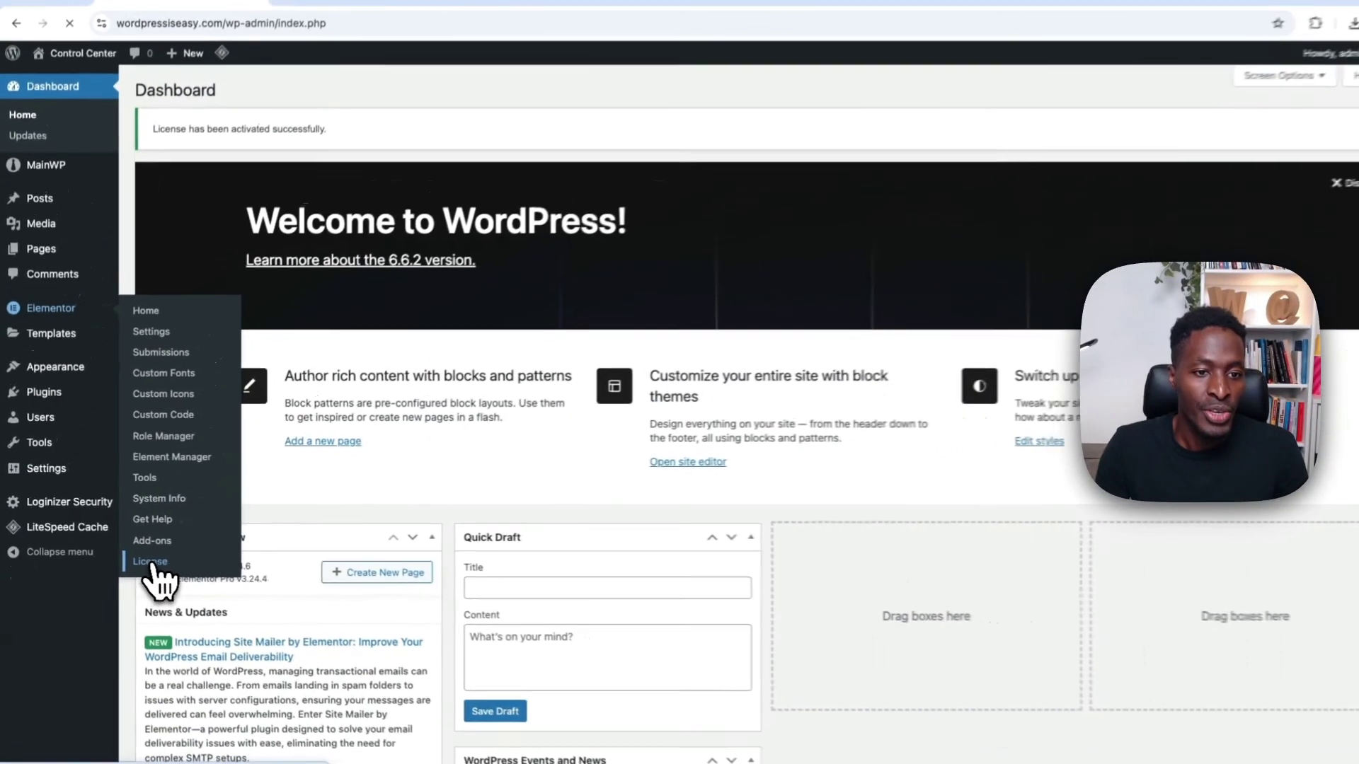
left_click(150, 562)
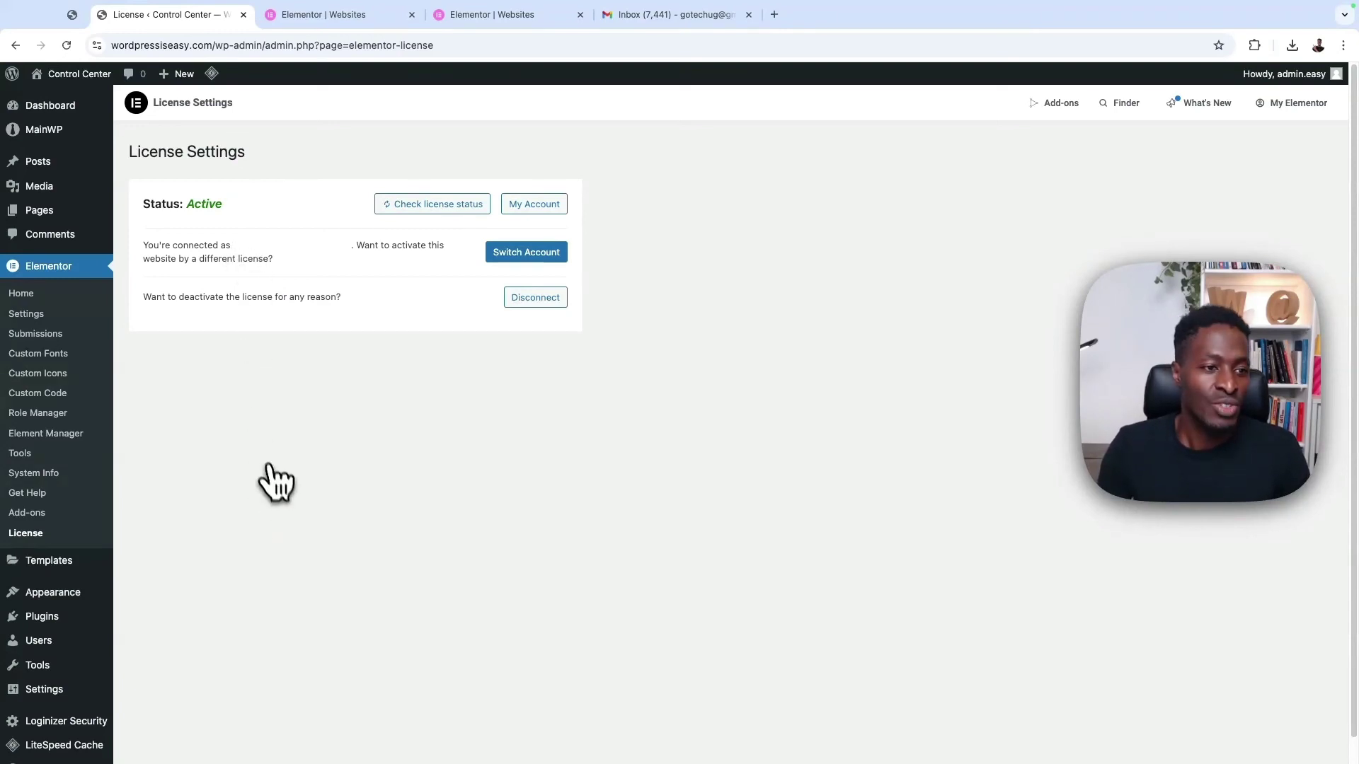
mouse_move(51, 216)
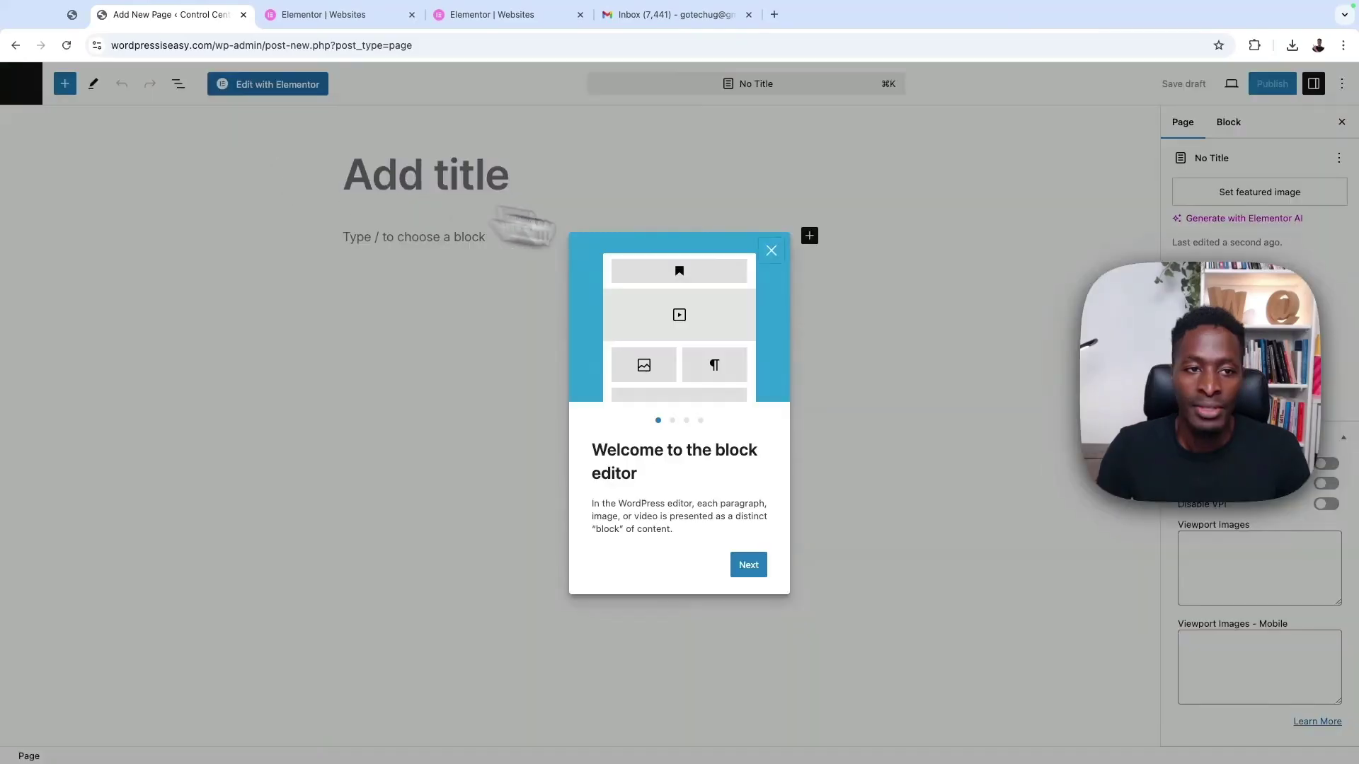
Open the new page Elementor #9 in the Elementor editor, skipping the welcome and notification dialogs.
left_click(524, 228)
left_click(290, 87)
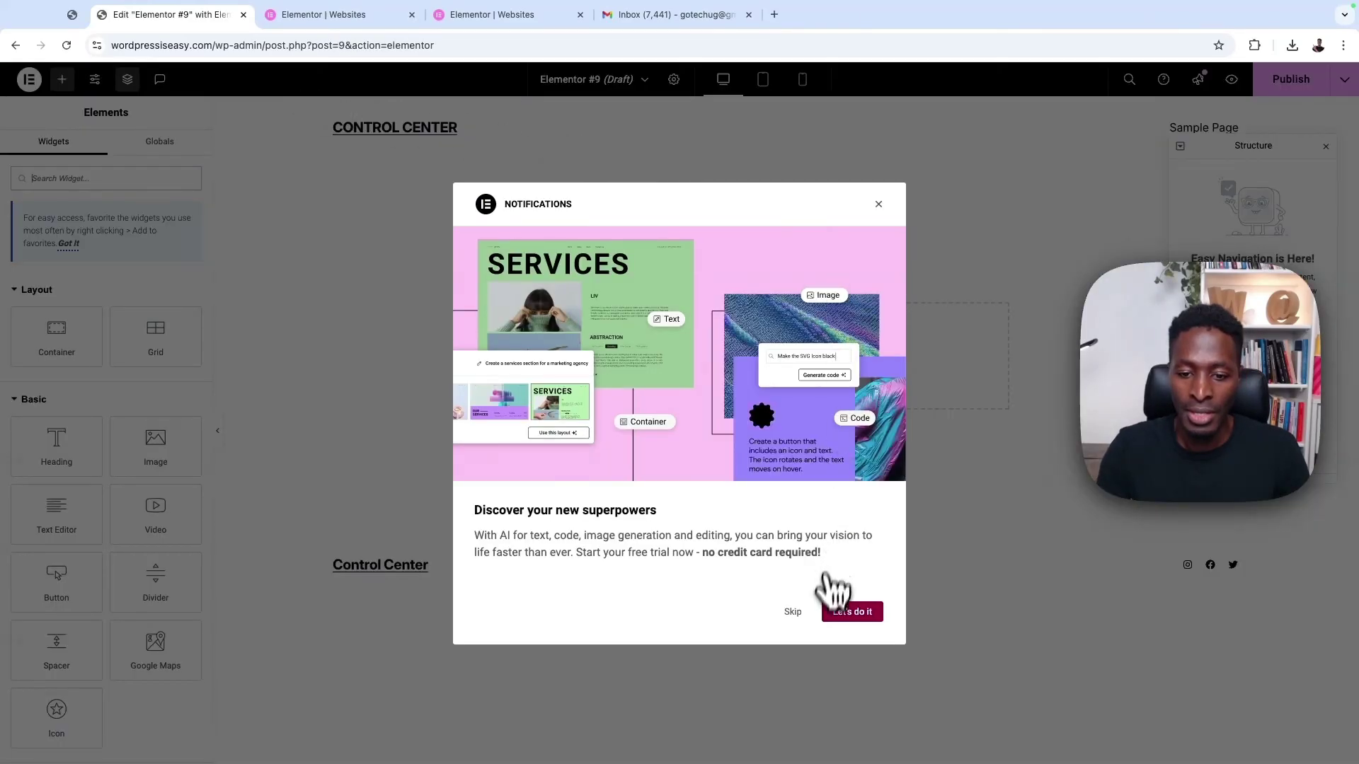
left_click(791, 610)
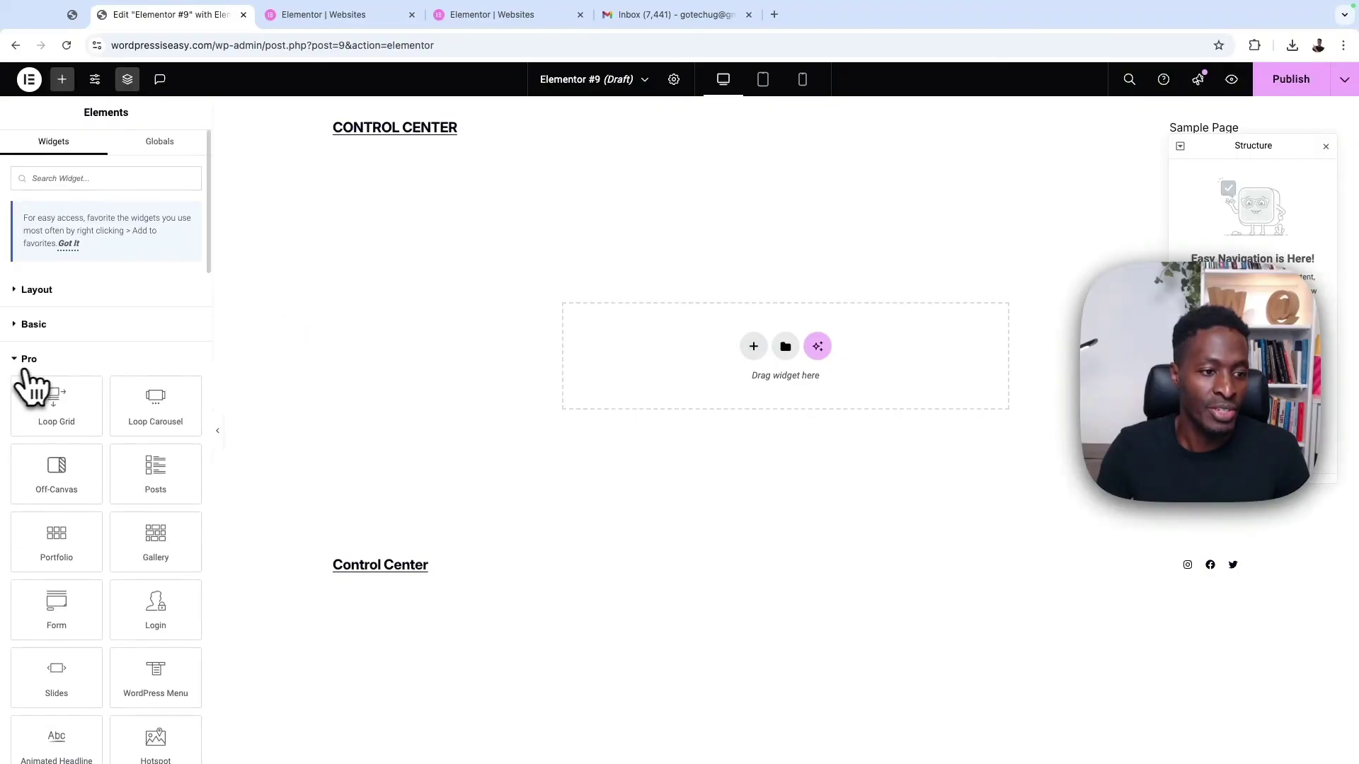
Drop a Pro widget onto the empty page, delete it, and bring up the Theme Builder.
scroll(71, 383, "down", 1)
left_click_drag(110, 386, 637, 272)
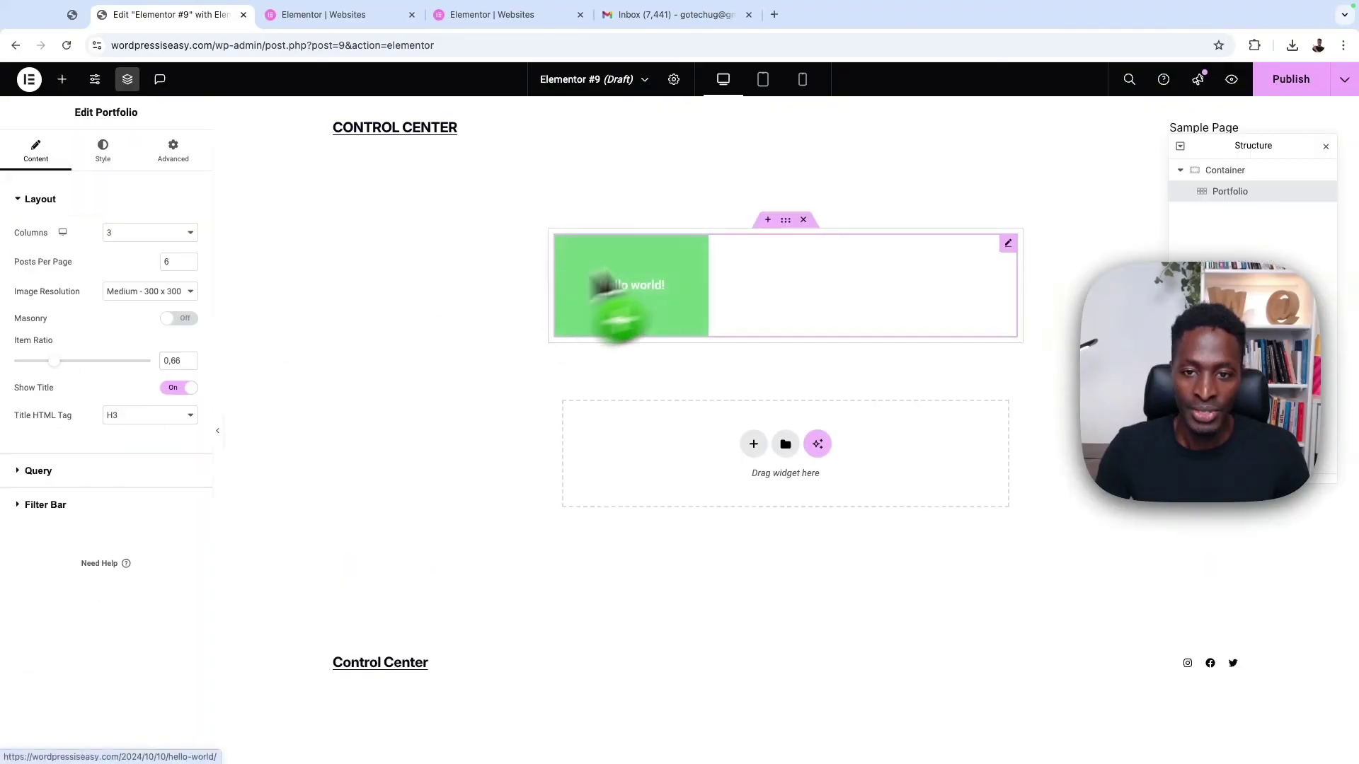
left_click(807, 221)
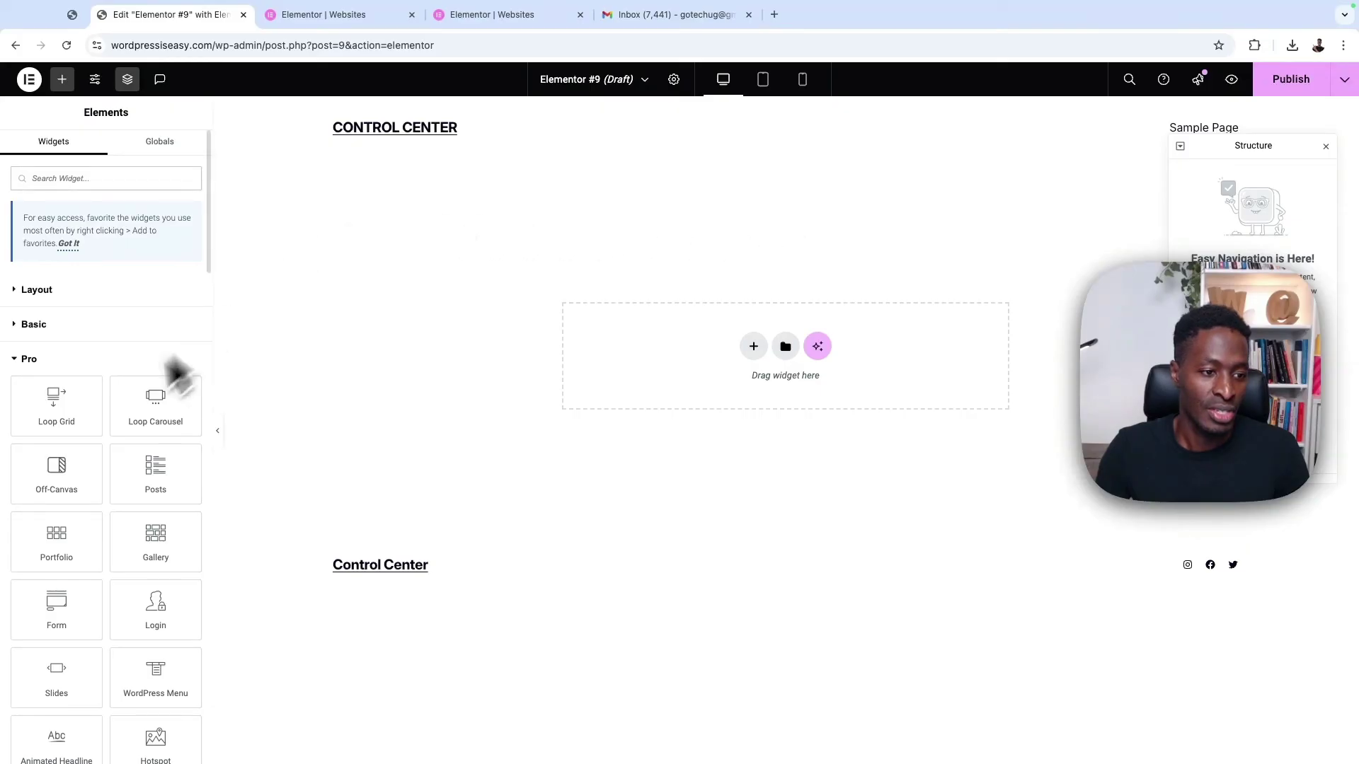
scroll(45, 425, "down", 1)
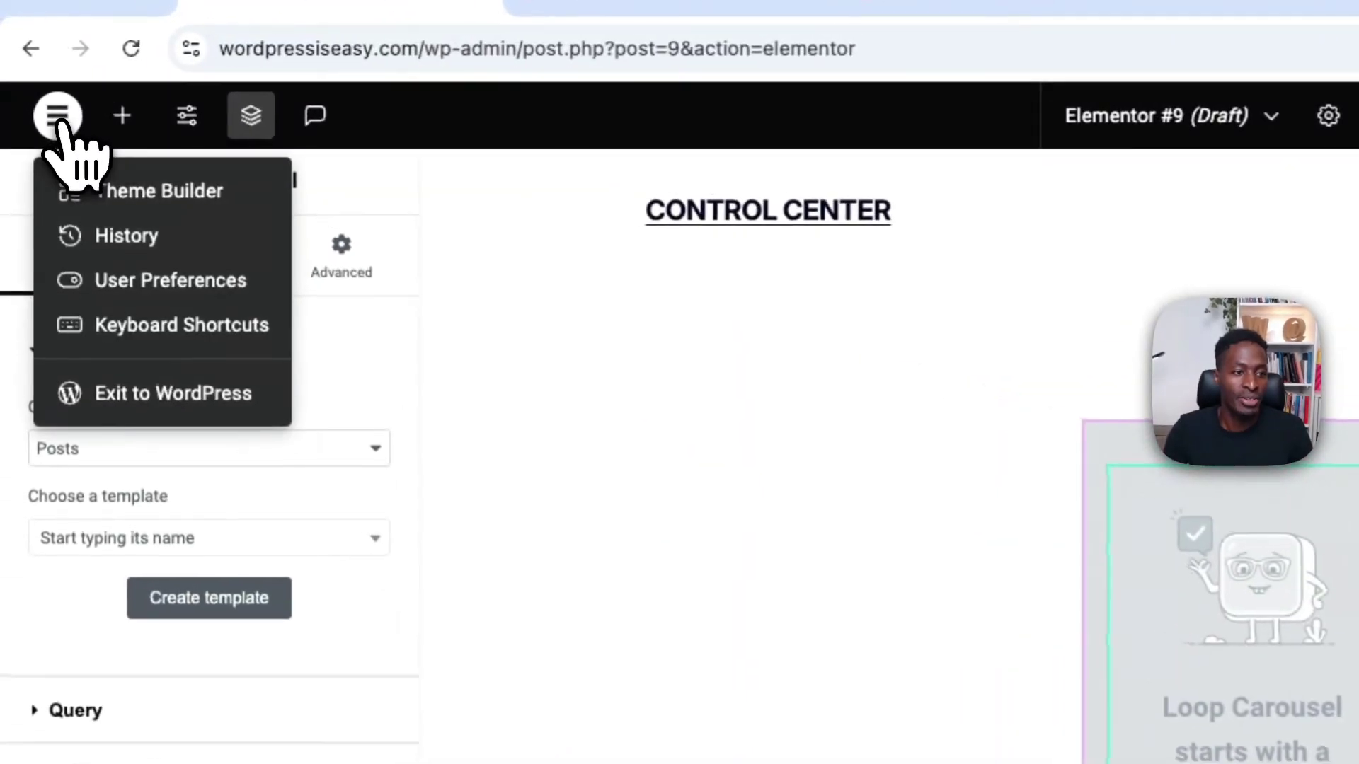
left_click(133, 192)
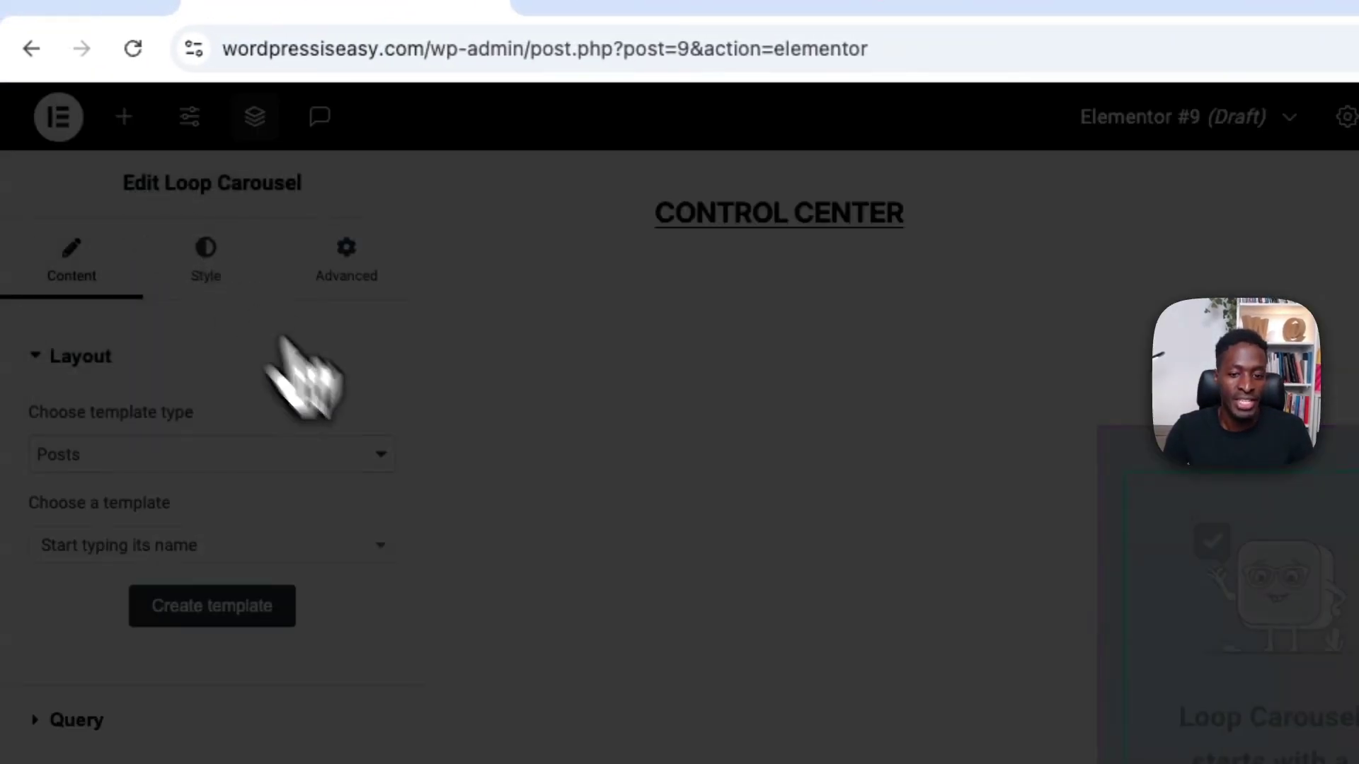